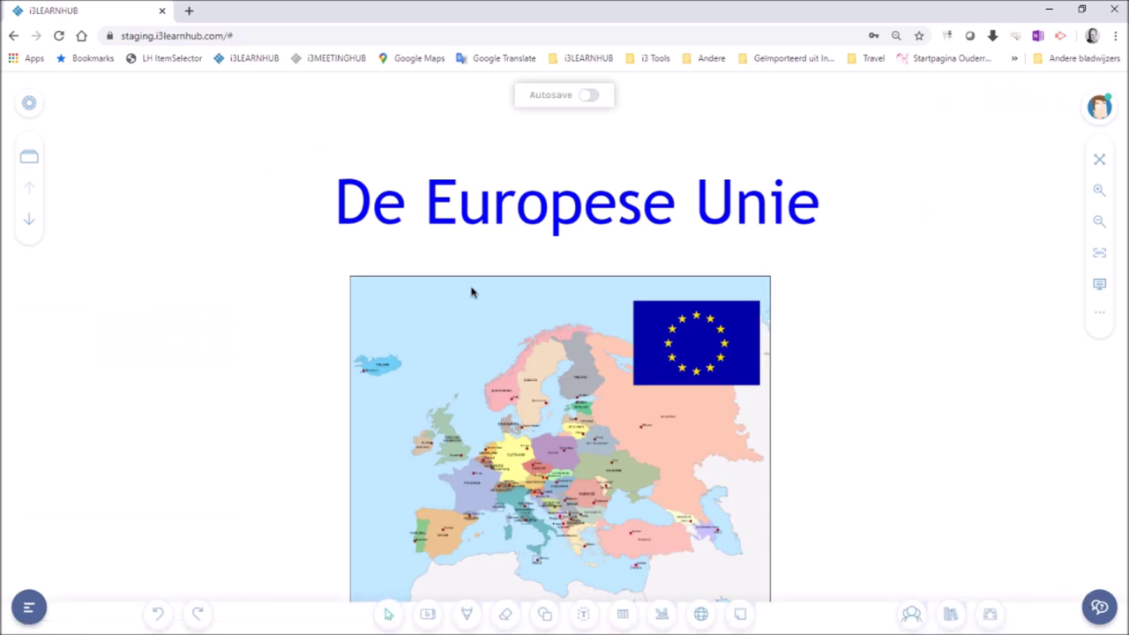
- Page through the lesson as far as the map of Europe exercise and return to the title page
left_click(31, 223)
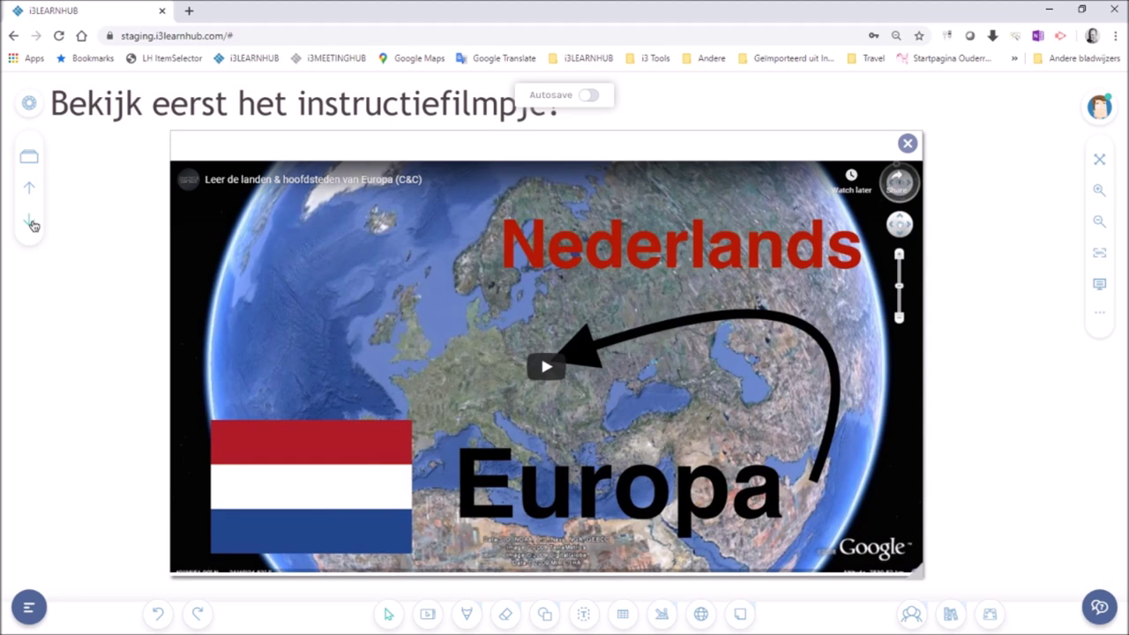
left_click(31, 223)
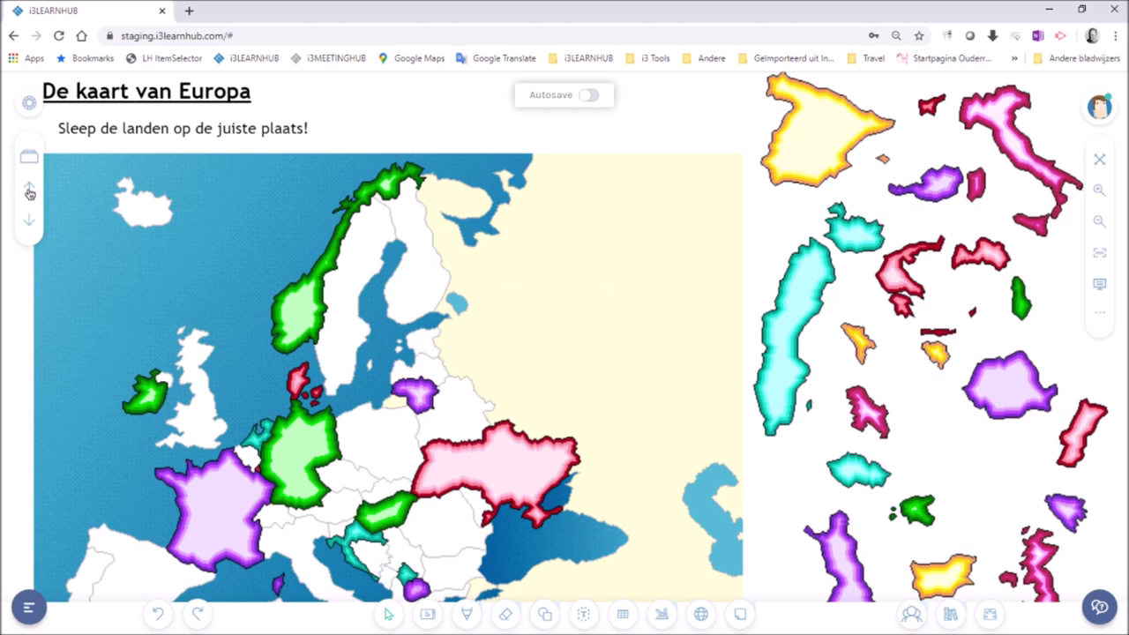
left_click(28, 190)
left_click(28, 191)
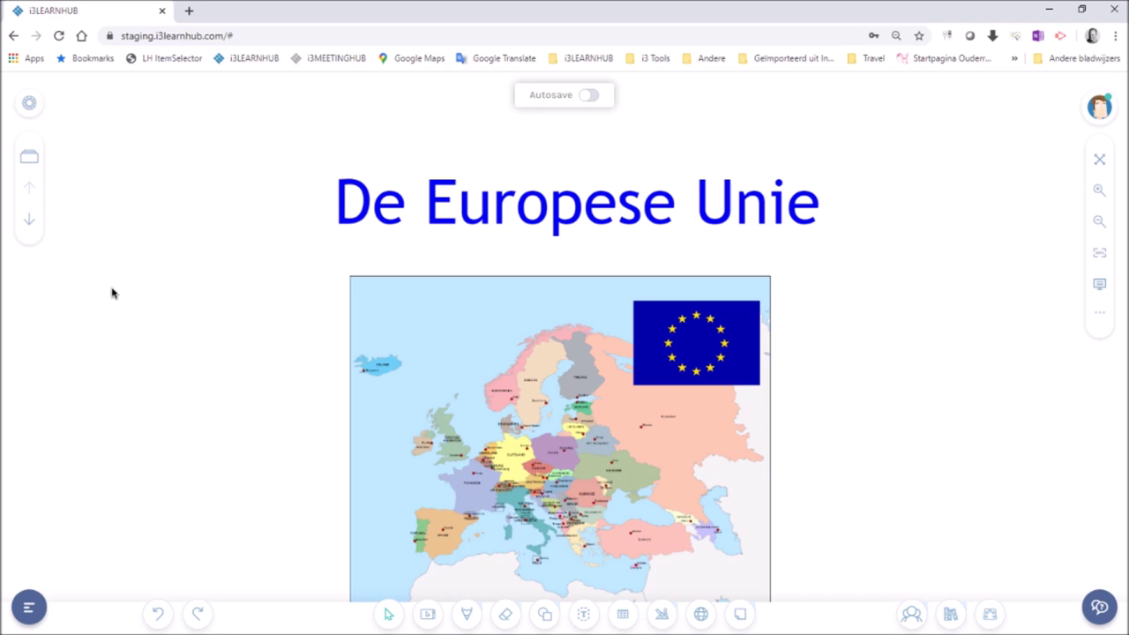
- Start sharing the lesson through Google Classroom and leave the page to connect a Google account
left_click(911, 615)
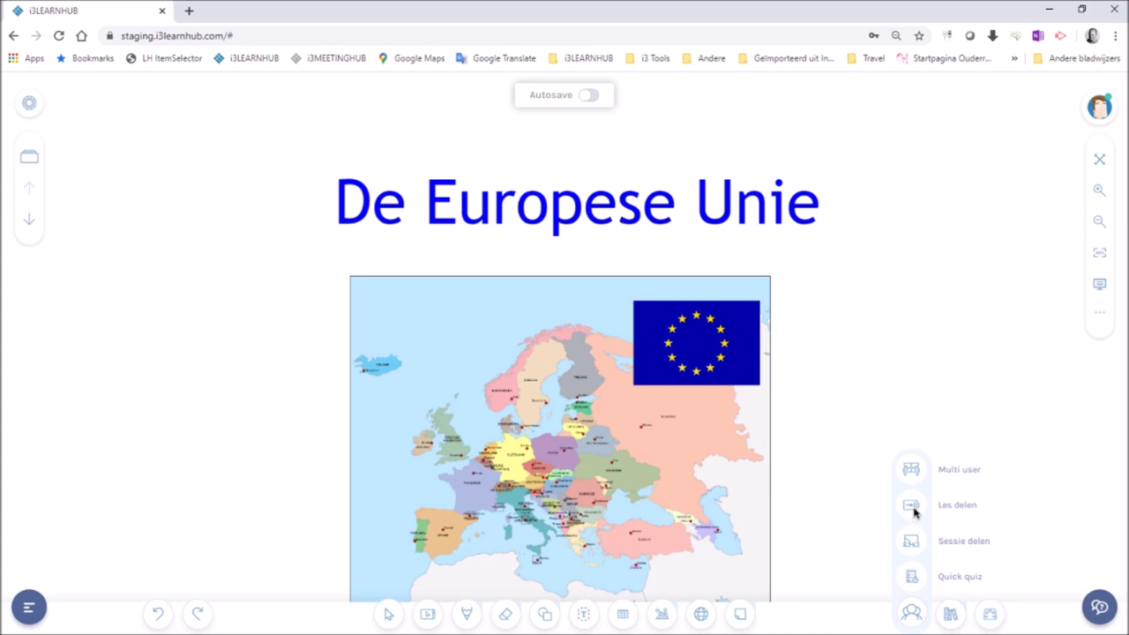
left_click(913, 510)
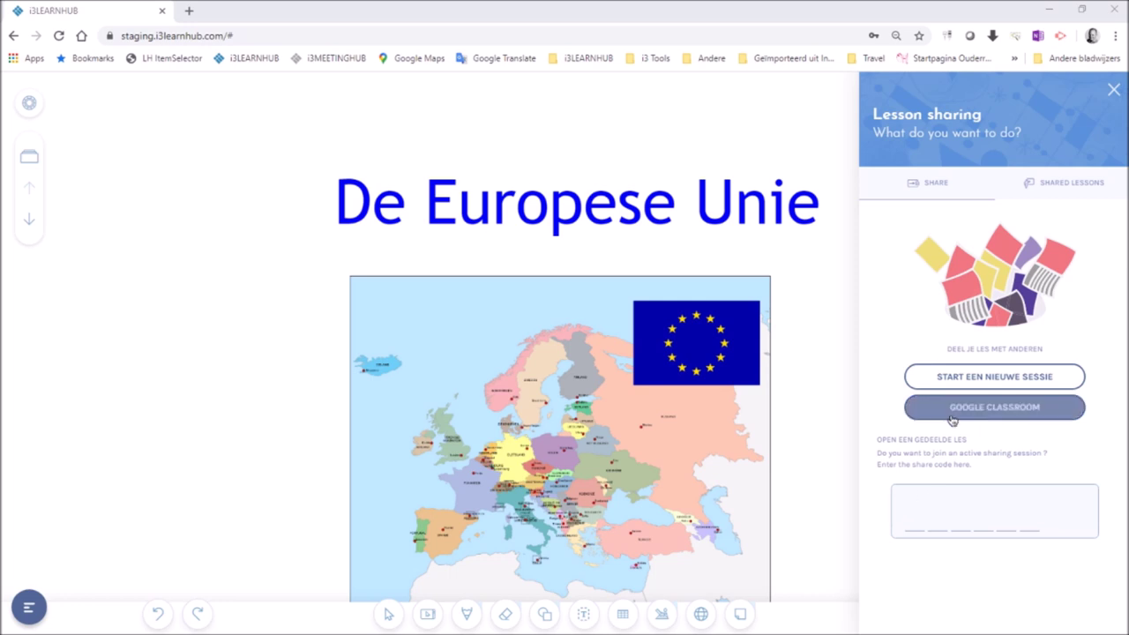
left_click(1013, 416)
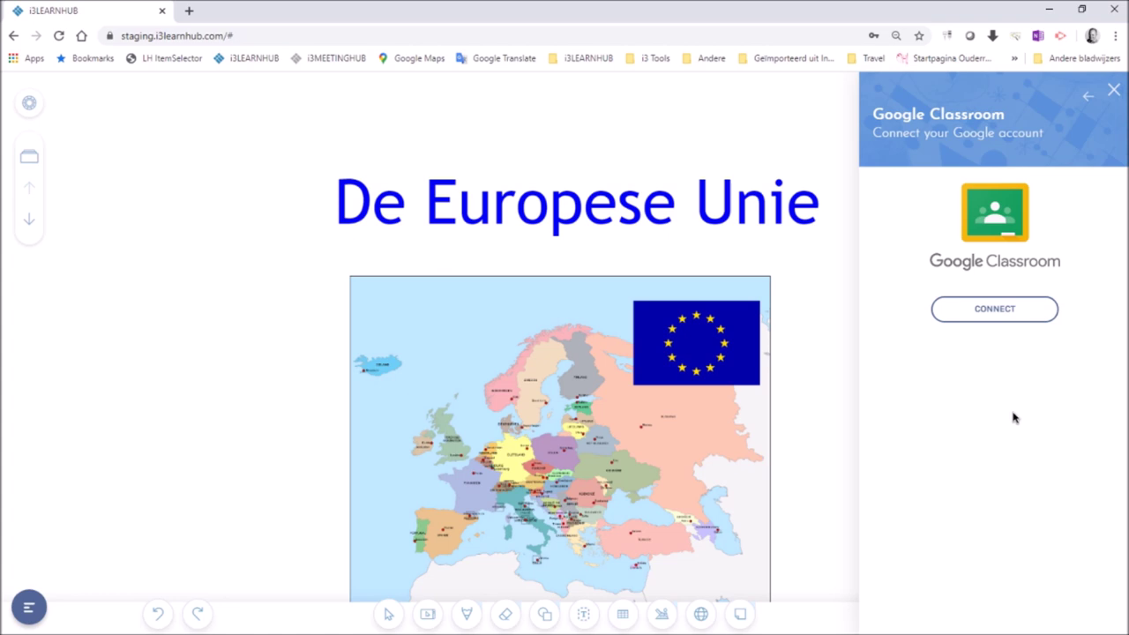
left_click(995, 318)
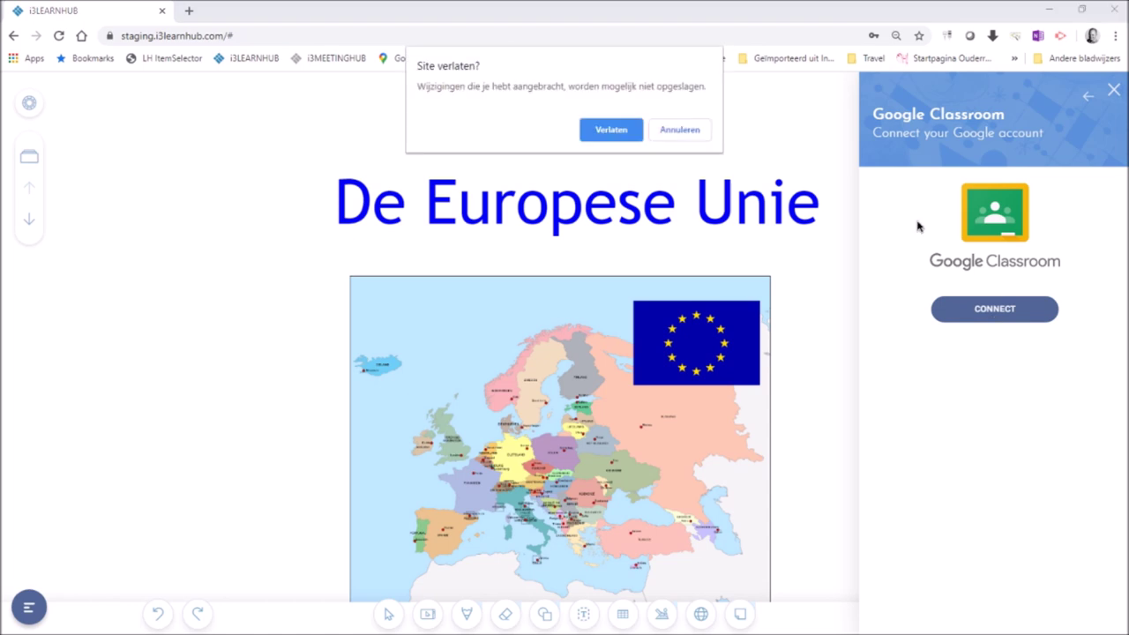
left_click(600, 130)
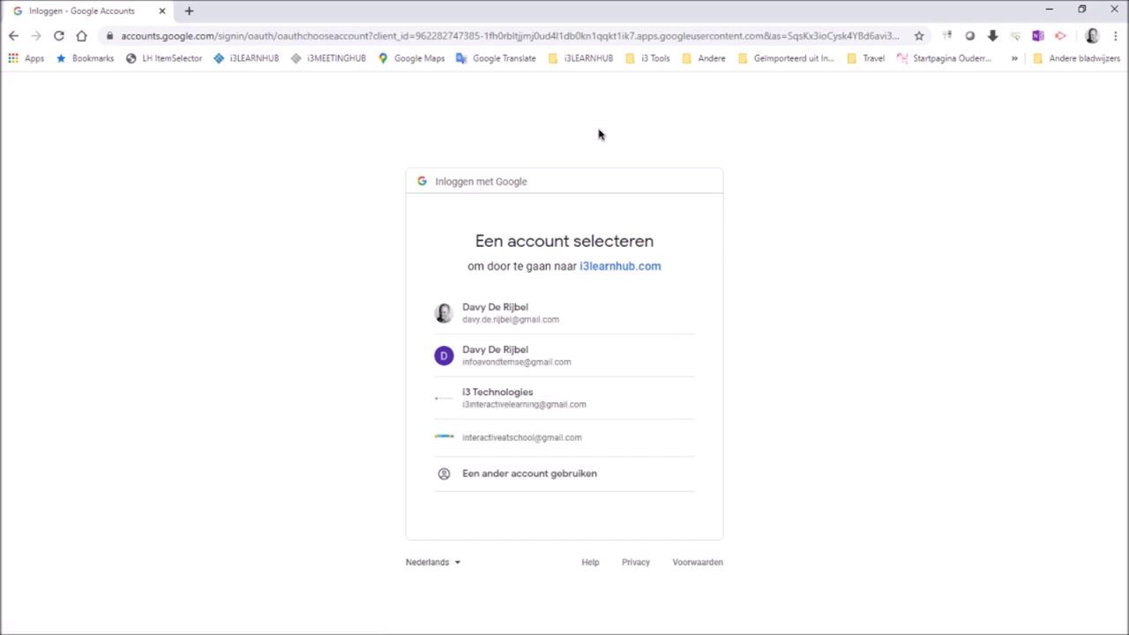
- Choose the teacher's Google account, continue to i3learnhub.com despite the unverified-app warning, and allow the requested access
left_click(496, 314)
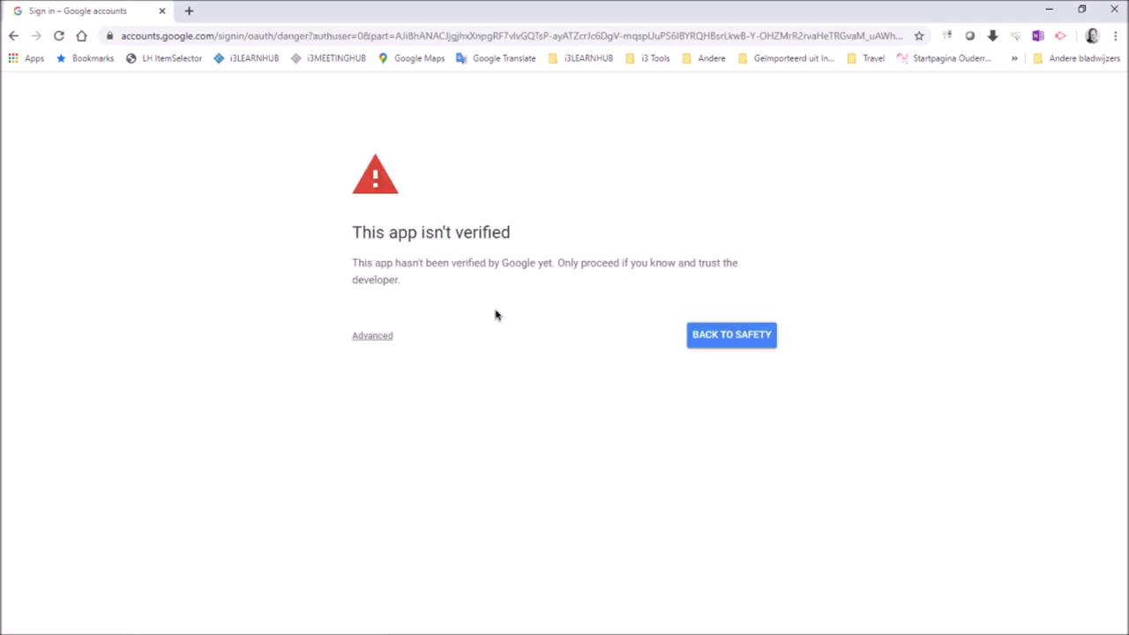
left_click(374, 340)
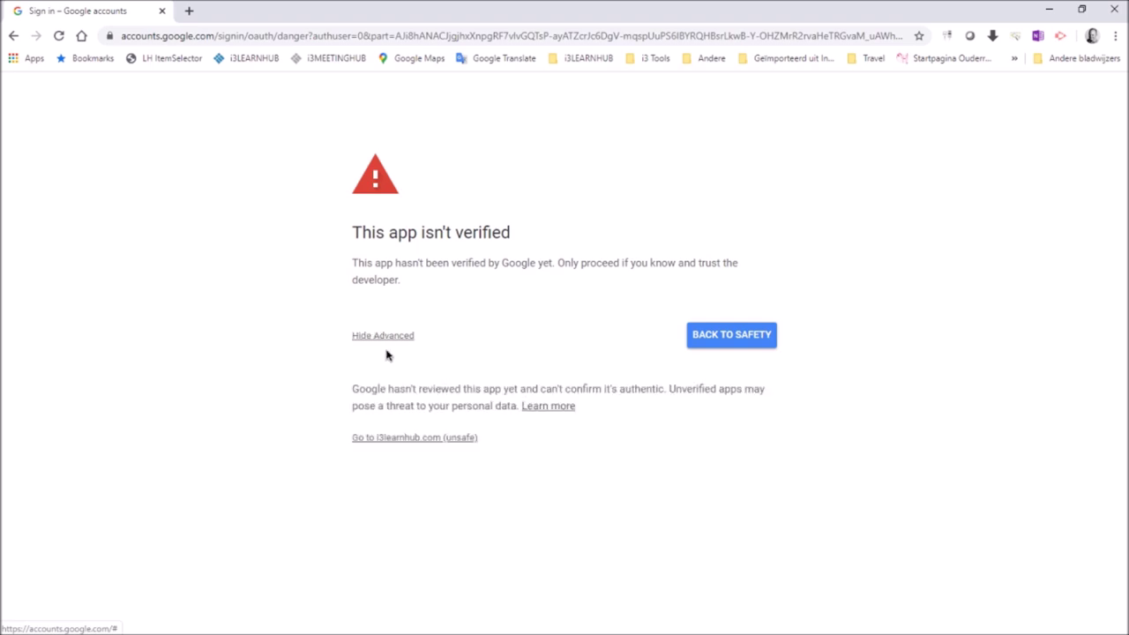
left_click(411, 438)
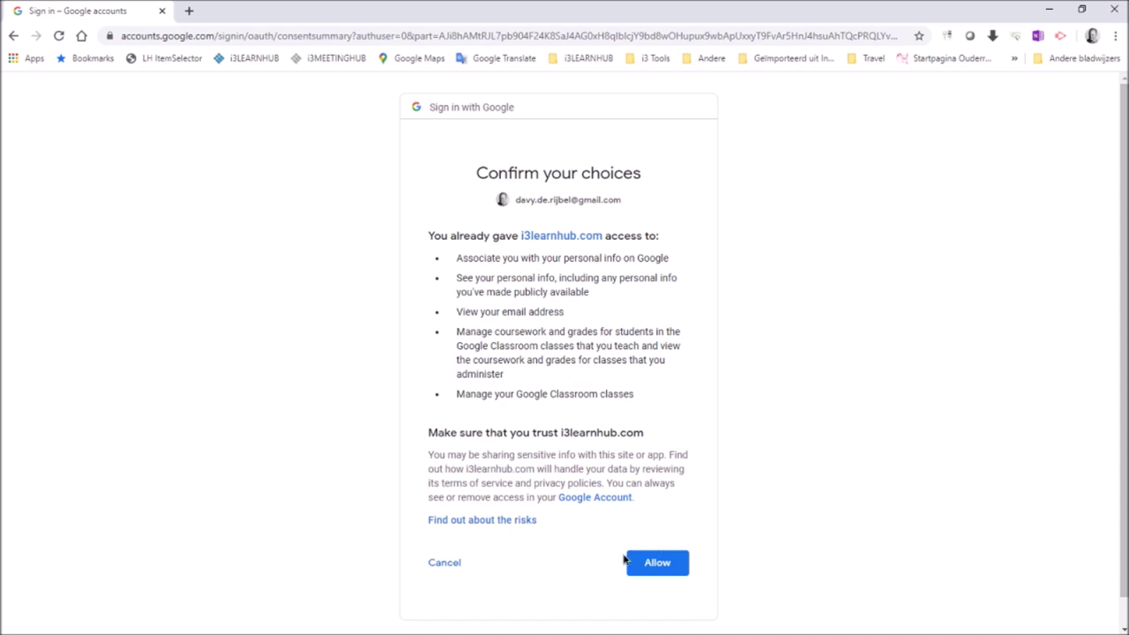
left_click(657, 569)
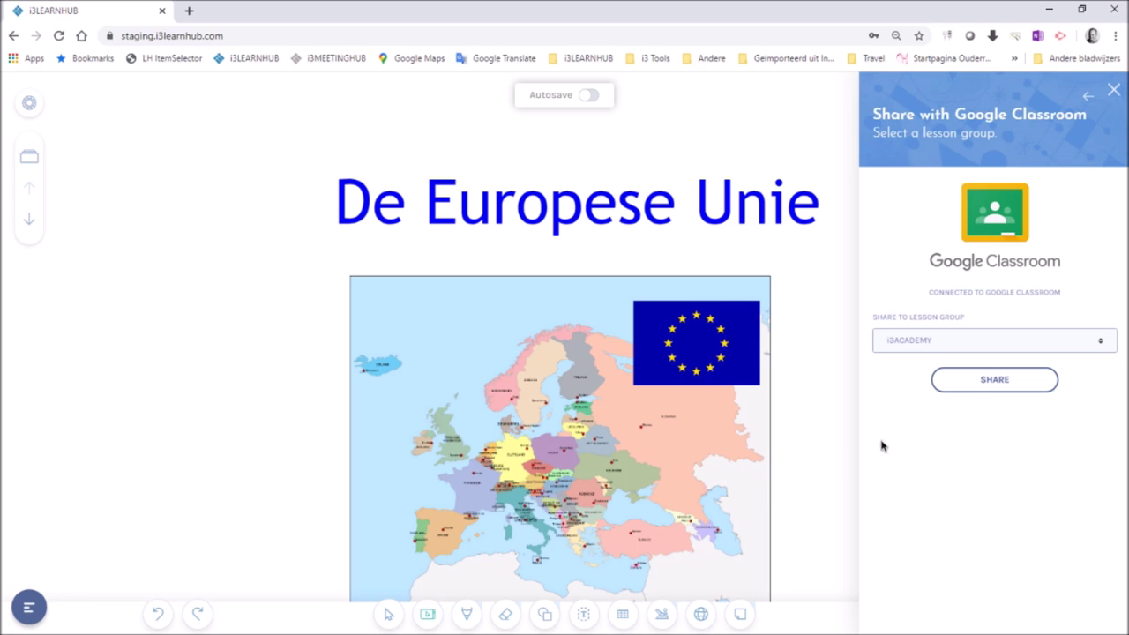
- Share the lesson with the i3ACADEMY lesson group and open De Europese Unie from the shared lessons overview
left_click(971, 345)
left_click(953, 366)
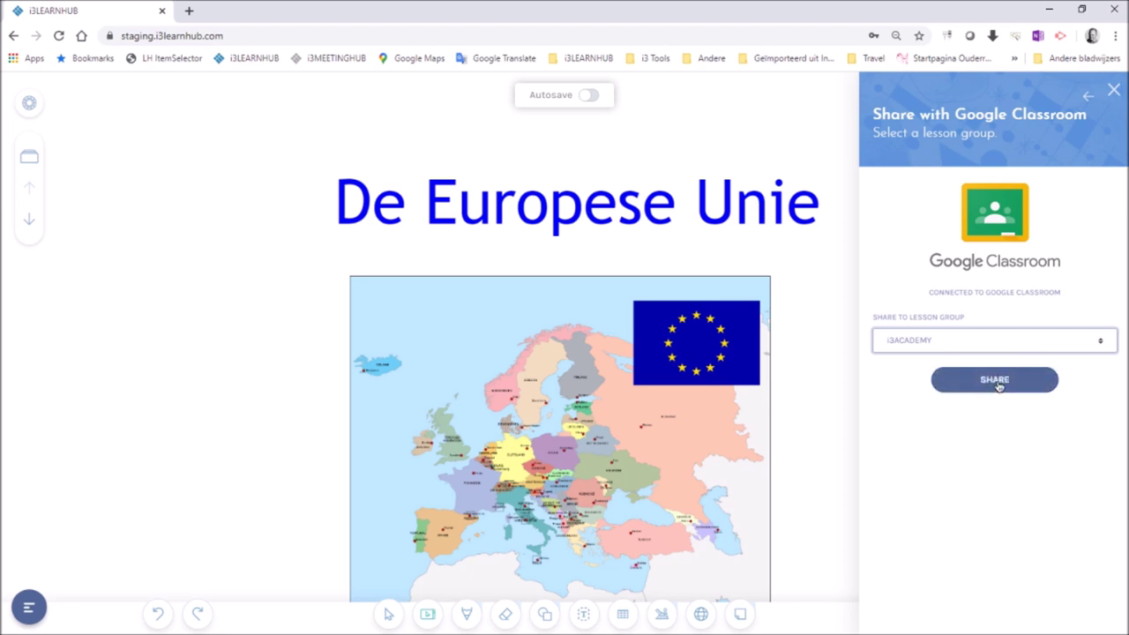
left_click(1012, 382)
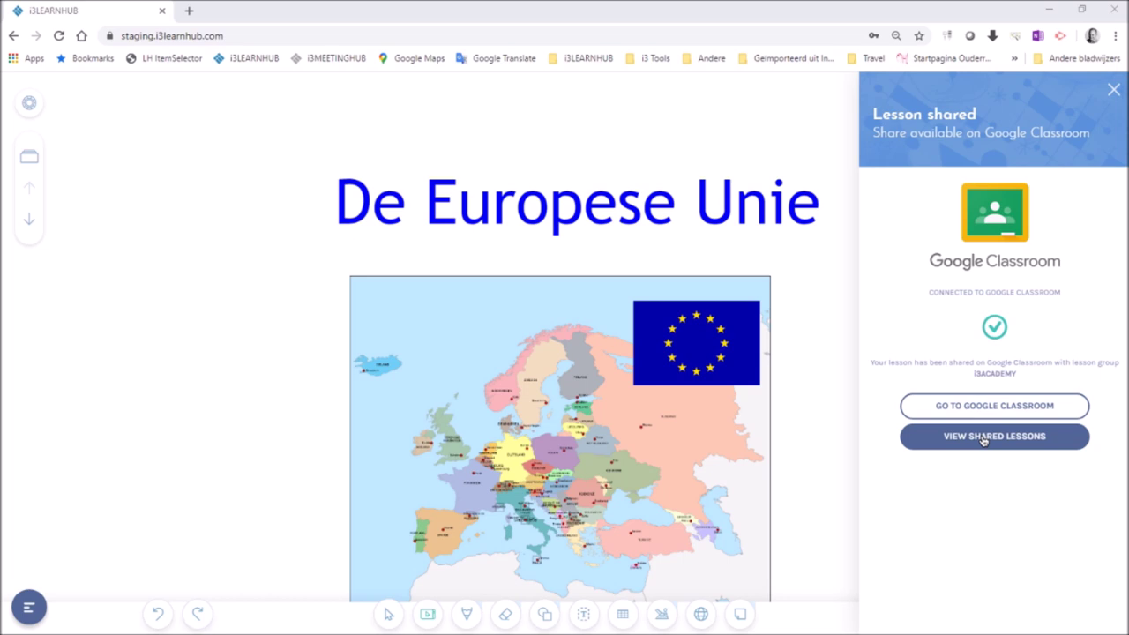
left_click(1037, 443)
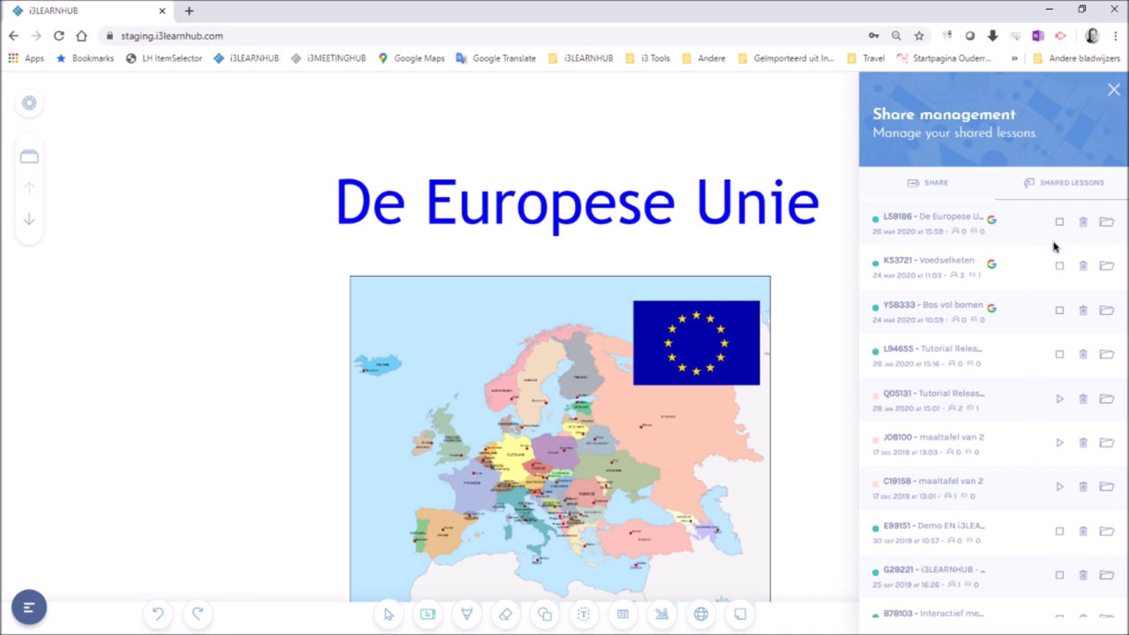
left_click(1107, 221)
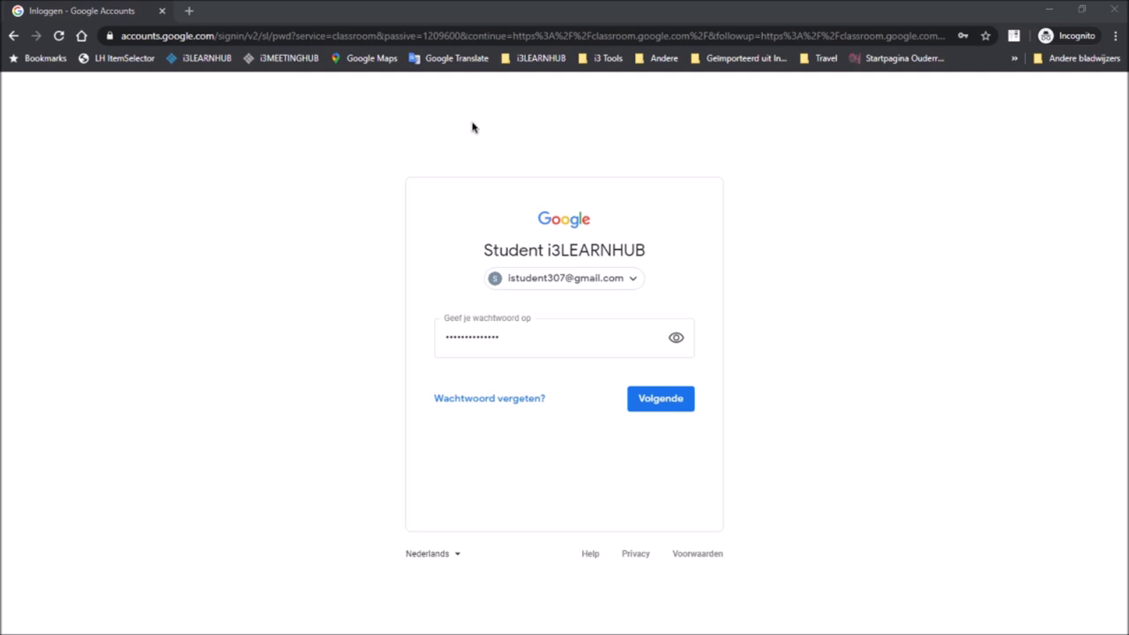
- Sign in to Google Classroom with the student account and open the lesson link in i3ACADEMY's De Europese Unie assignment
left_click(674, 403)
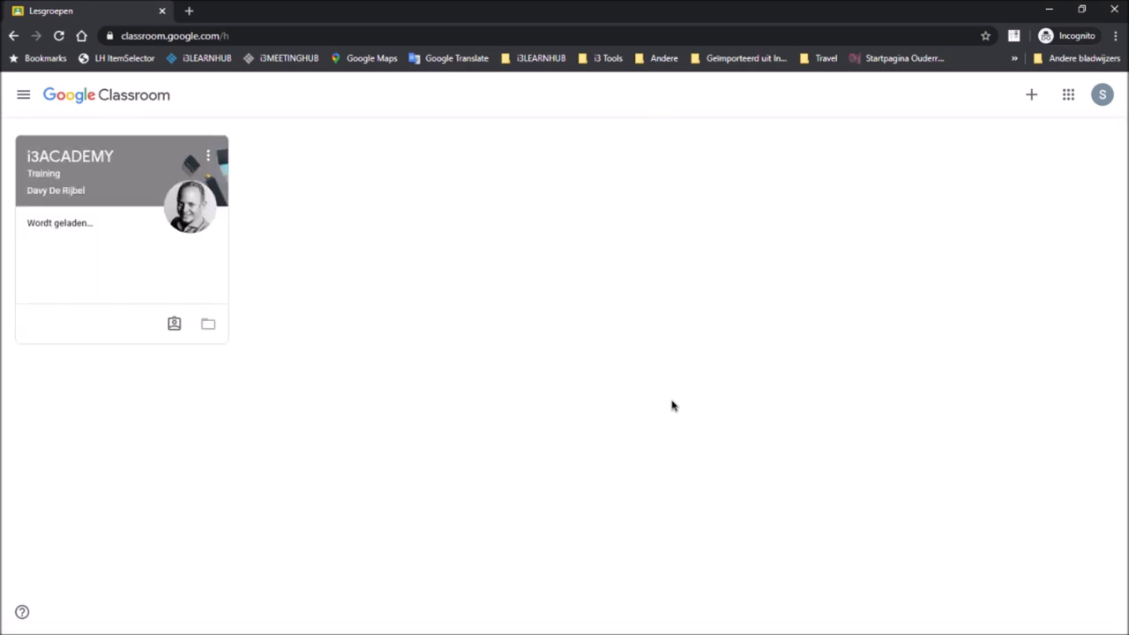
left_click(63, 162)
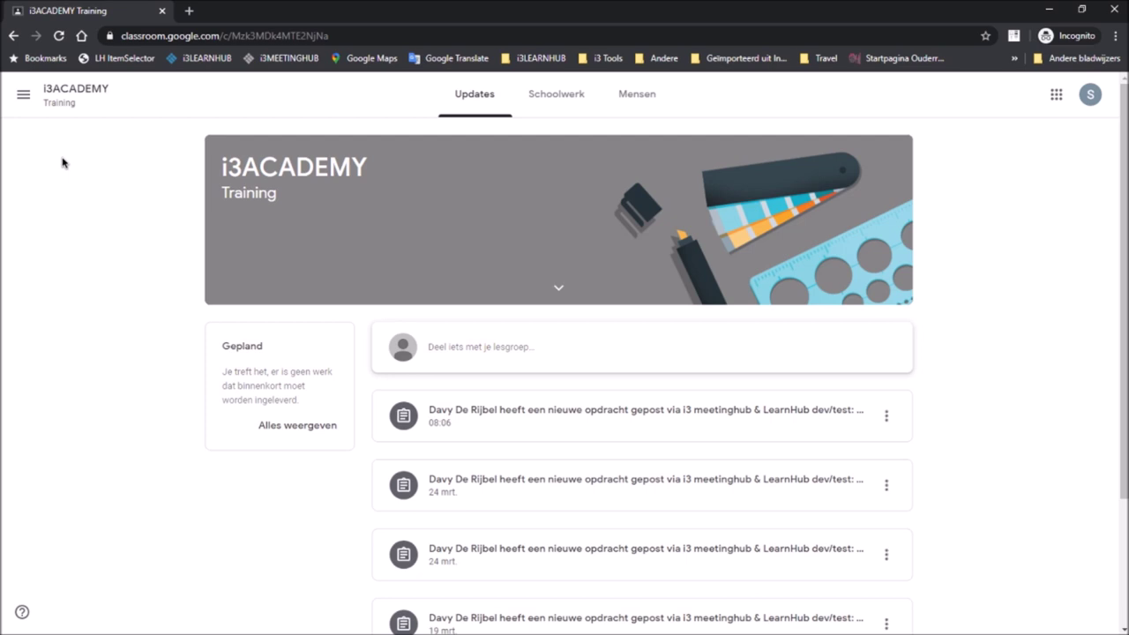
left_click(552, 111)
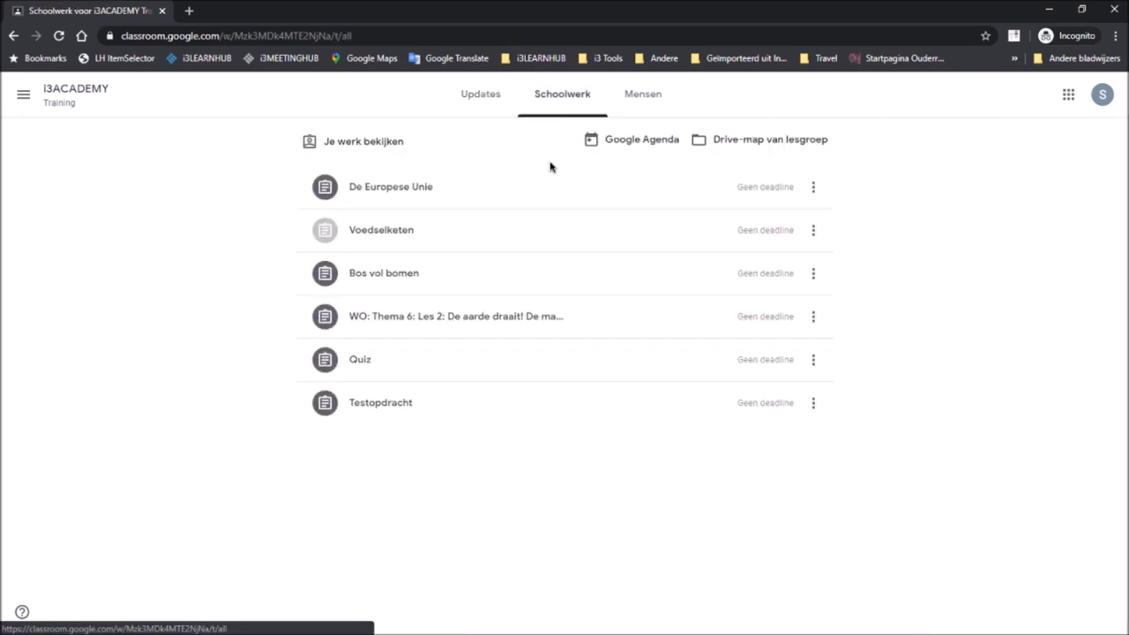
left_click(422, 190)
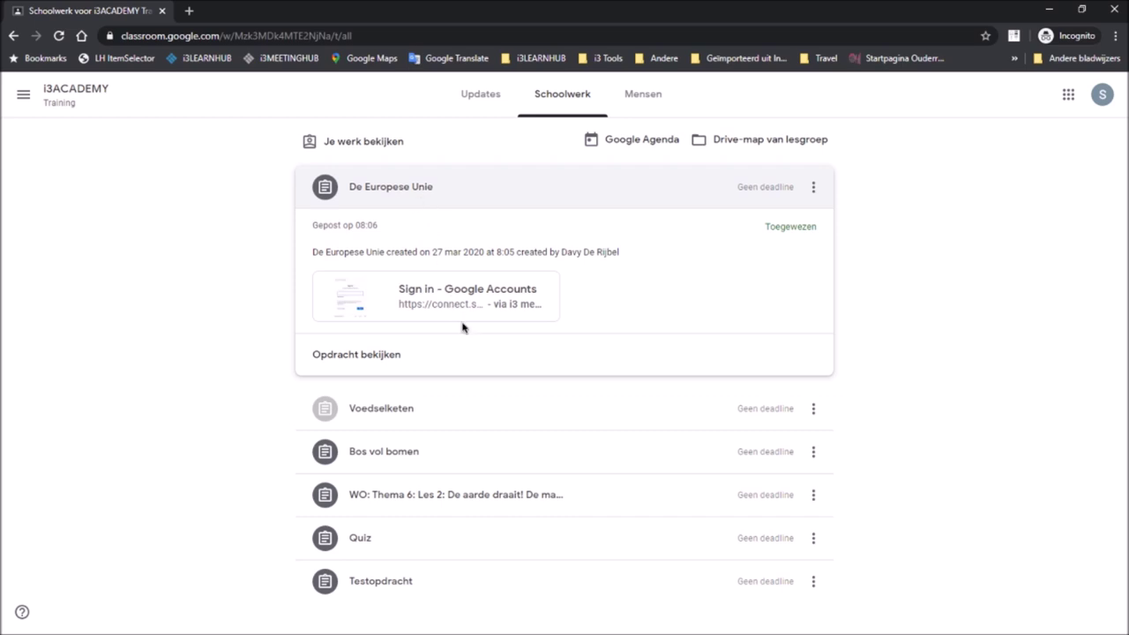
left_click(465, 288)
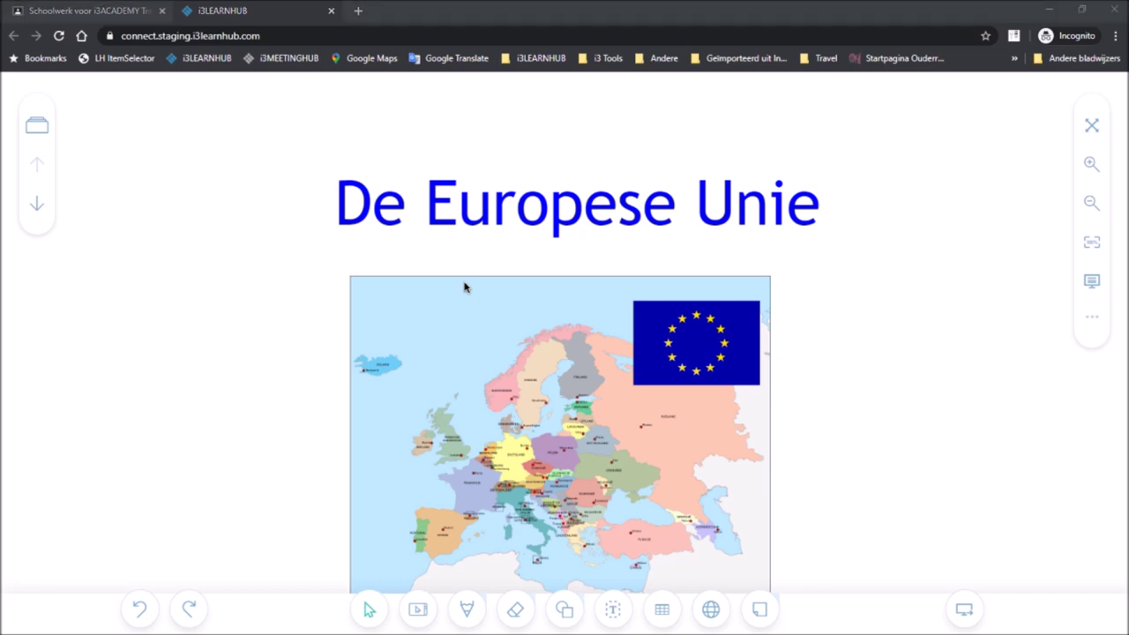
- Play the instruction video on the second page muted, skipping ahead to about 0:21 and closing the advertisement, and pause it
left_click(40, 206)
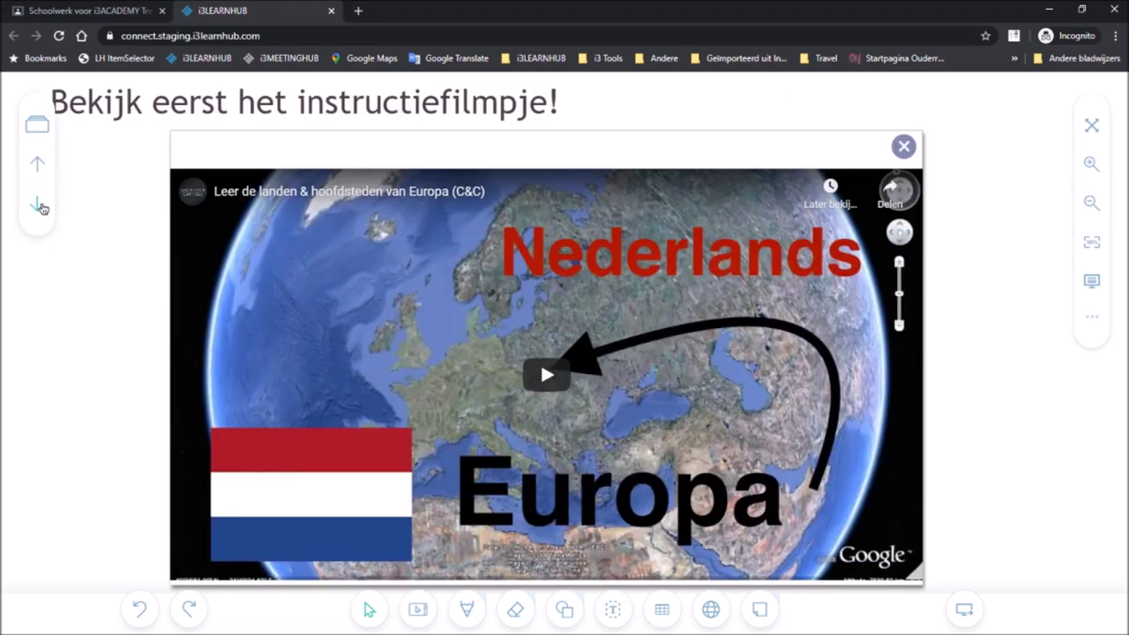
left_click(547, 376)
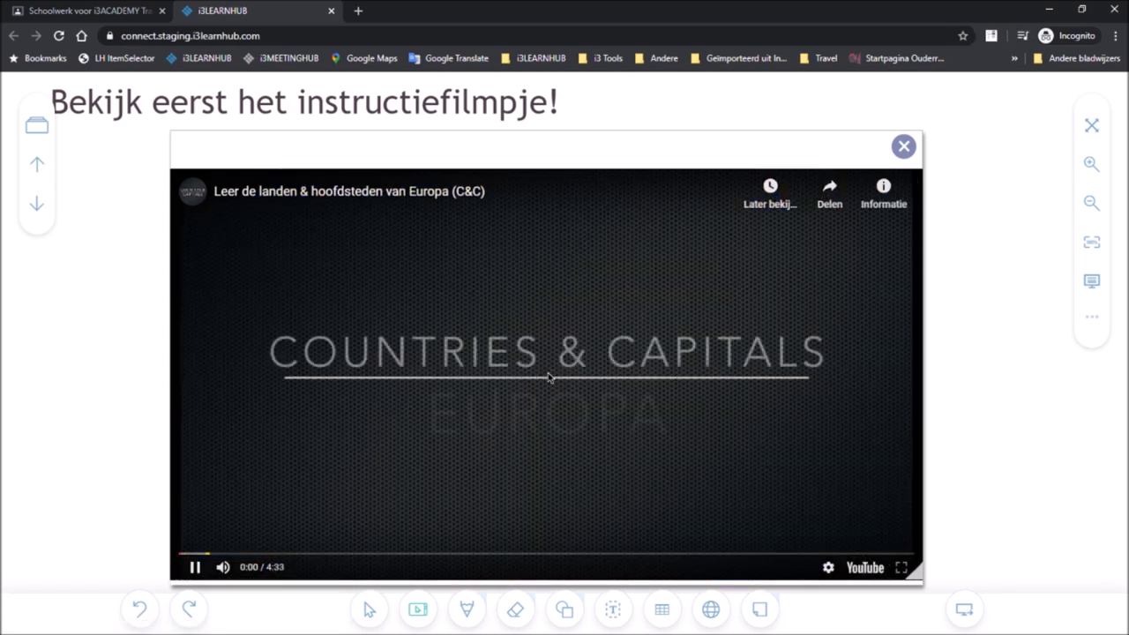
left_click(222, 567)
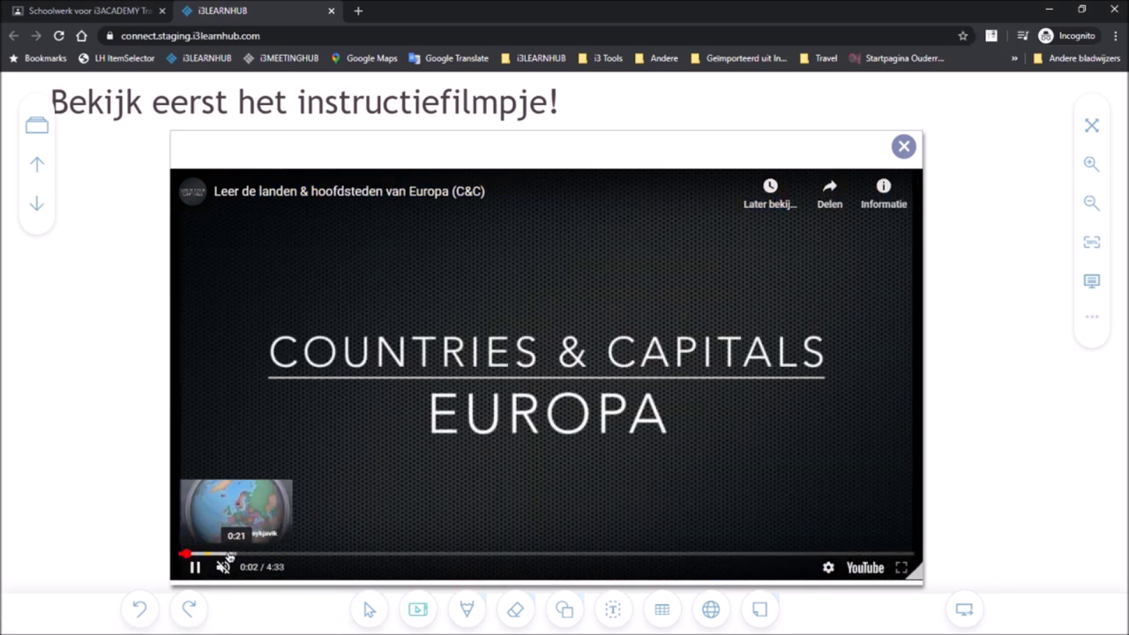
left_click(228, 554)
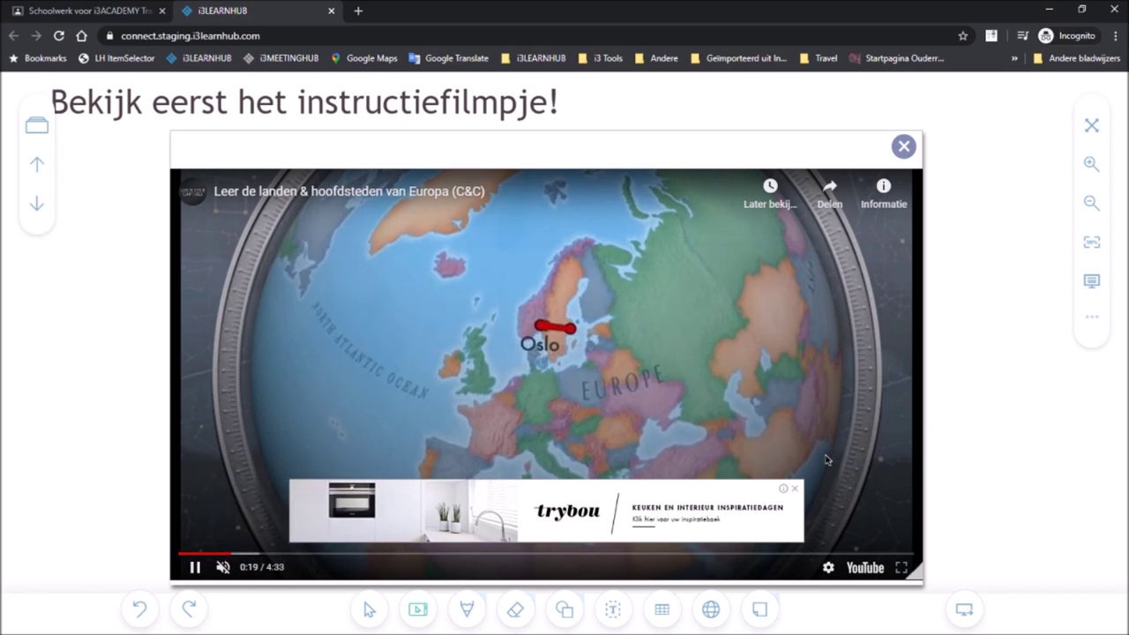
left_click(795, 489)
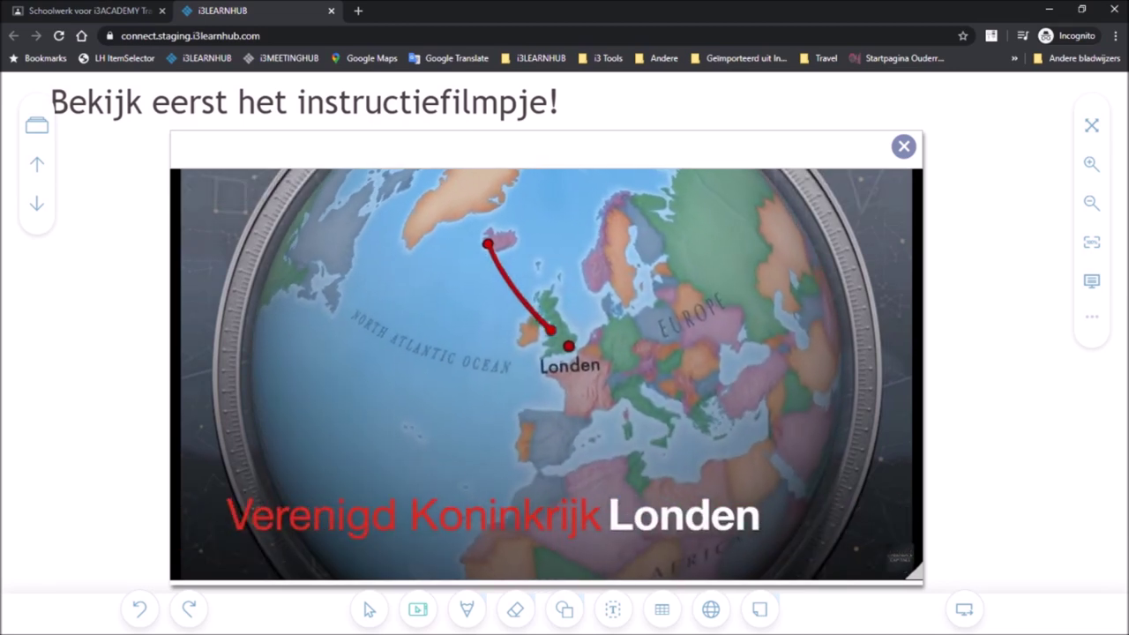
mouse_move(512, 290)
left_click(513, 319)
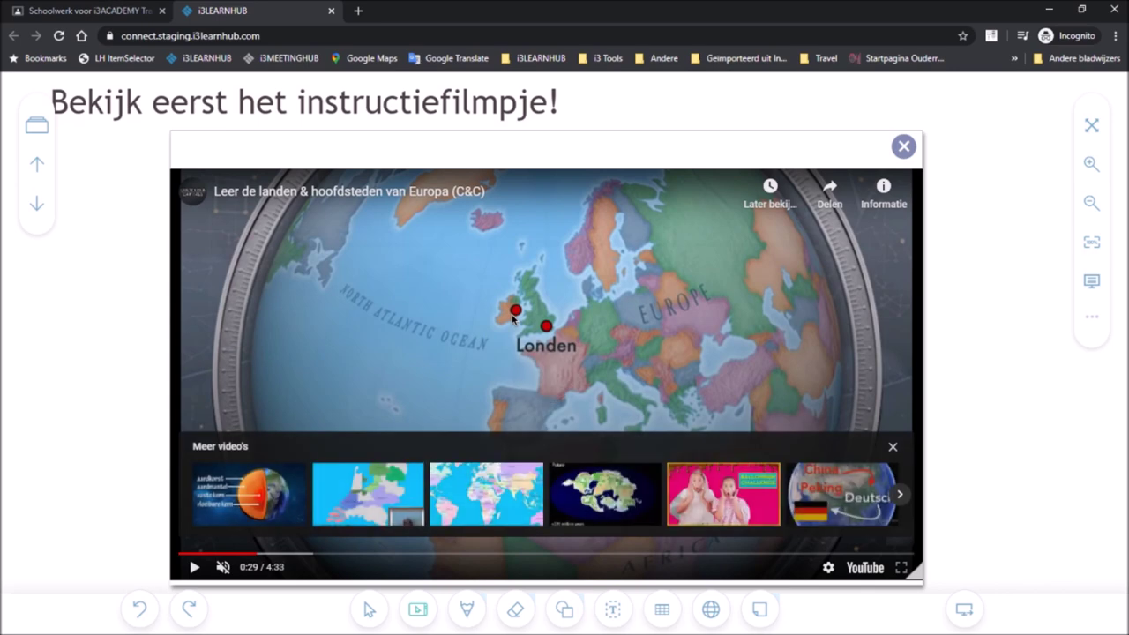
- Go to the De kaart van Europa page and place the Italy piece on the map
left_click(37, 206)
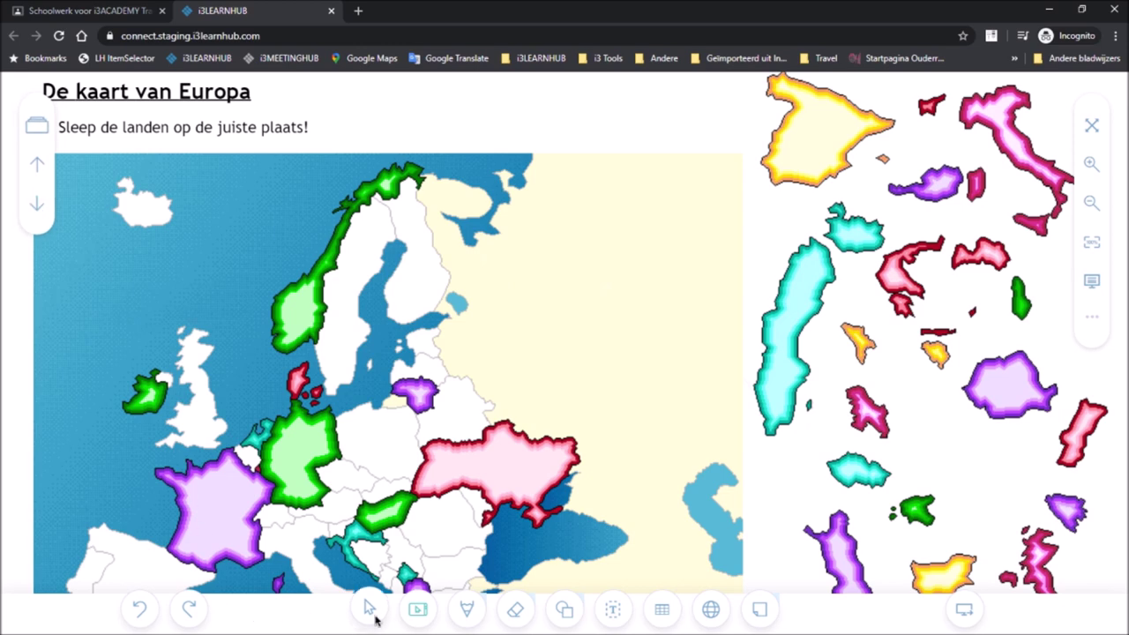
left_click(368, 608)
left_click_drag(1012, 146, 330, 541)
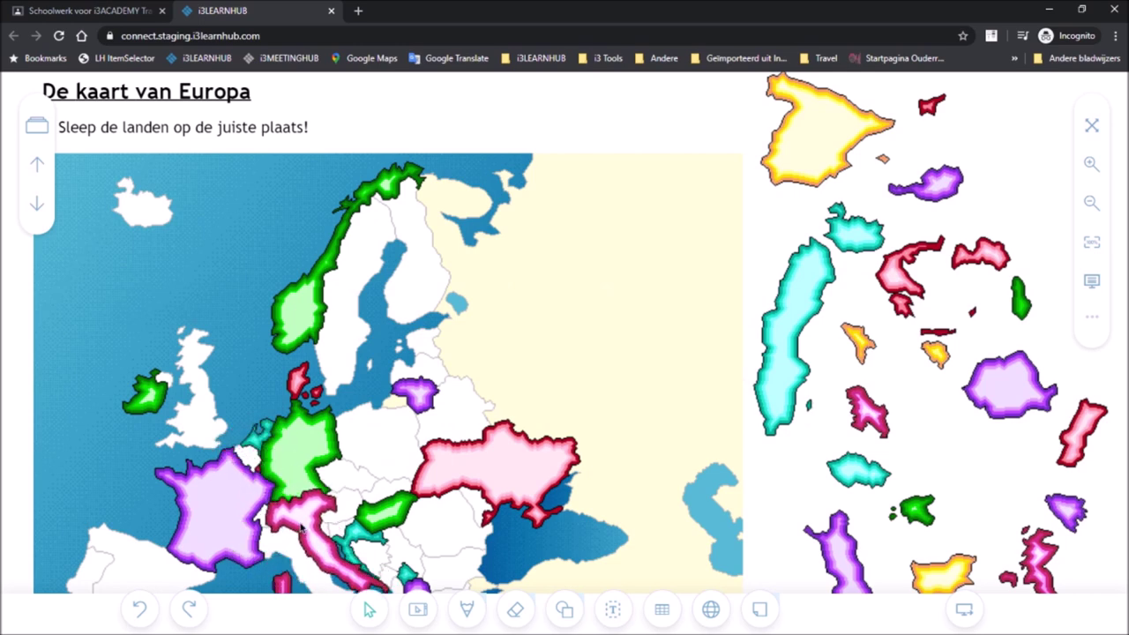
- Show the lesson full screen, then place the United Kingdom and Finland pieces on the map and adjust Italy's position
left_click(1100, 128)
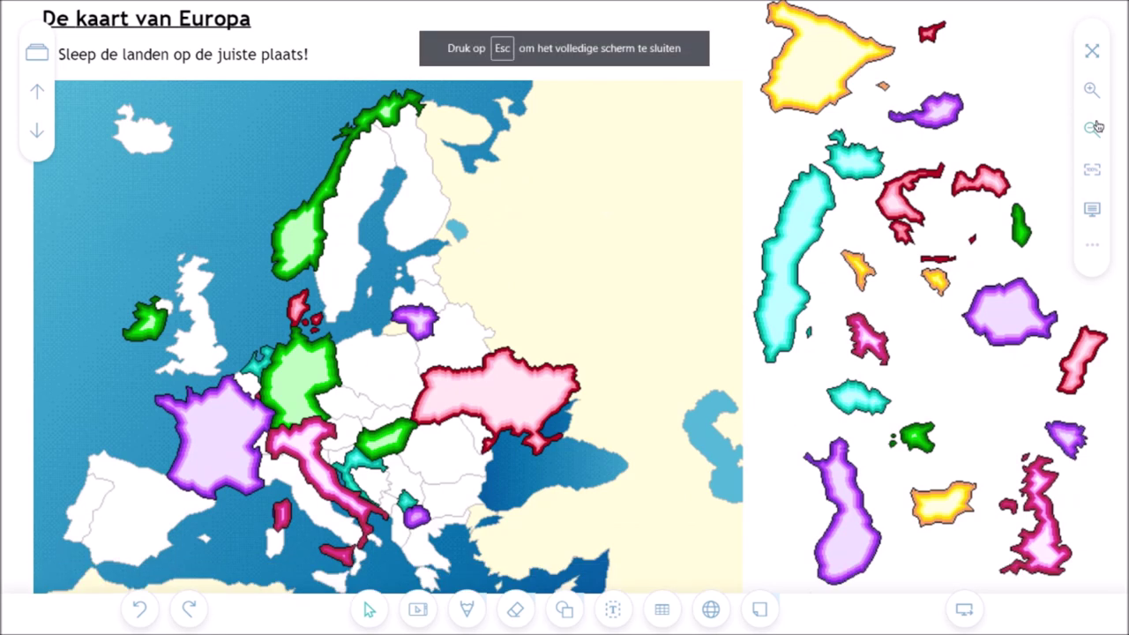
left_click_drag(1039, 521, 202, 320)
left_click_drag(314, 471, 302, 495)
left_click_drag(810, 494, 448, 223)
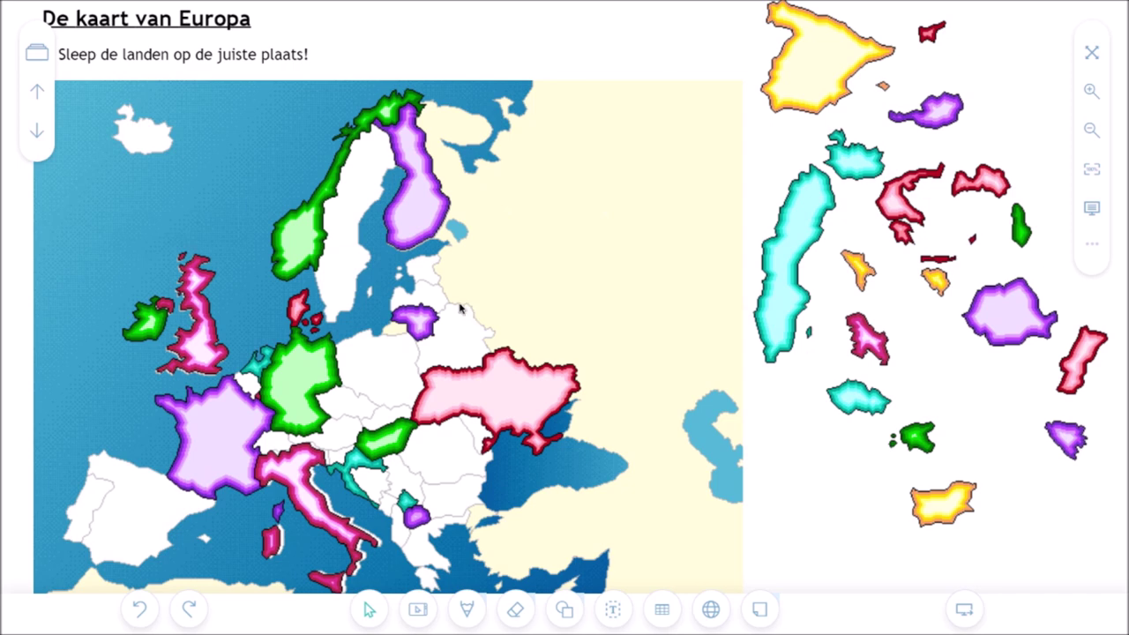
- Label France on the map with the text "Frankrijk" in the default black 14pt Arial style
left_click(613, 608)
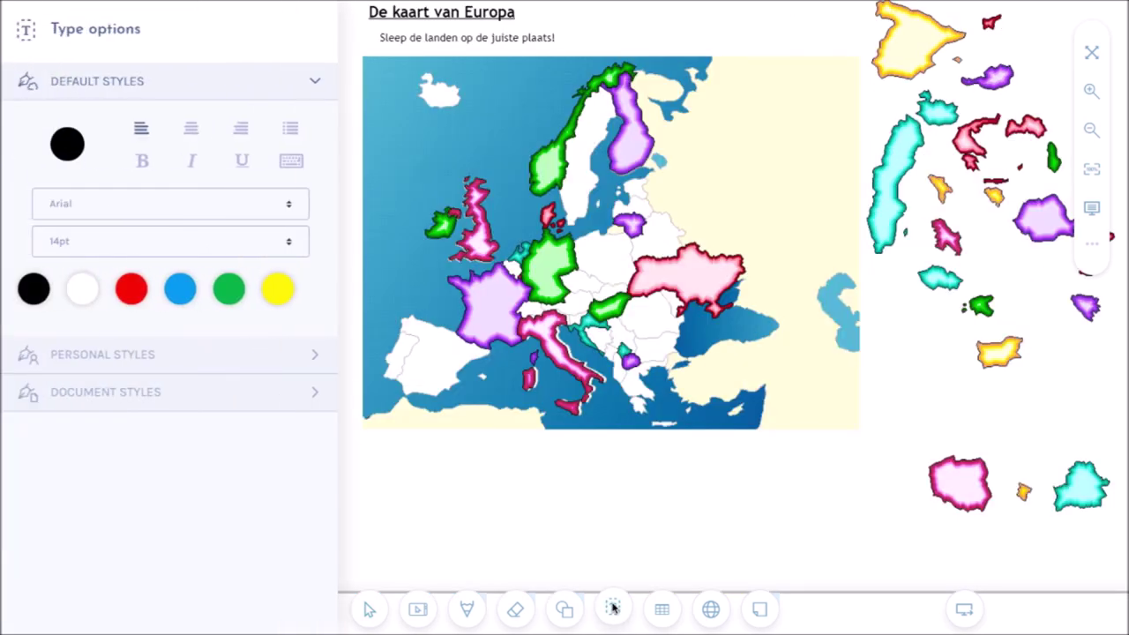
left_click(154, 369)
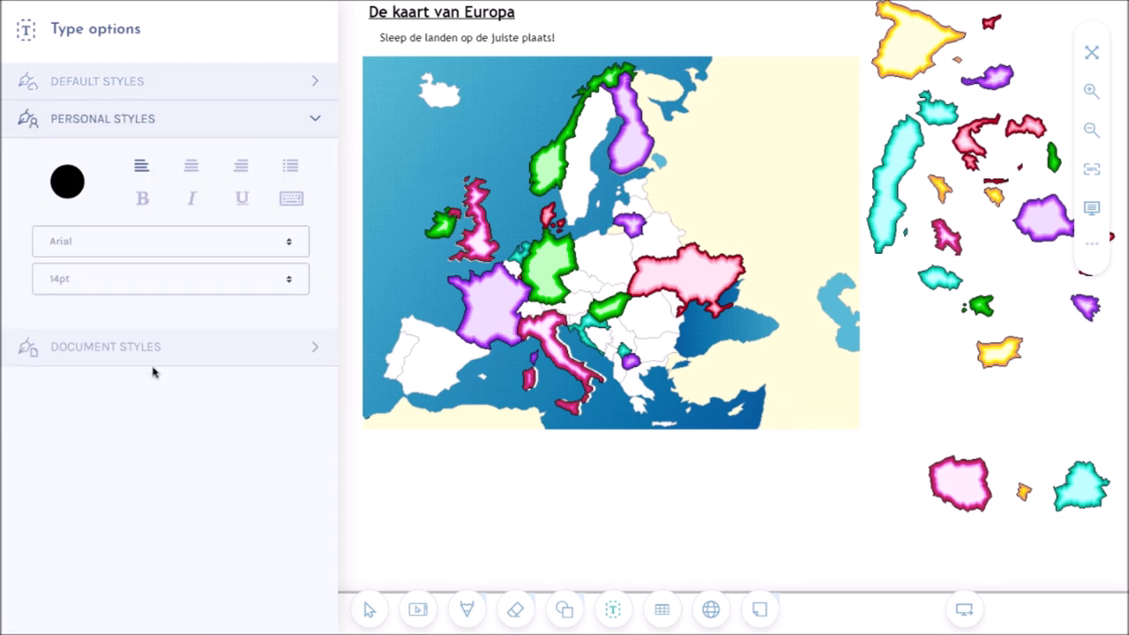
left_click(174, 90)
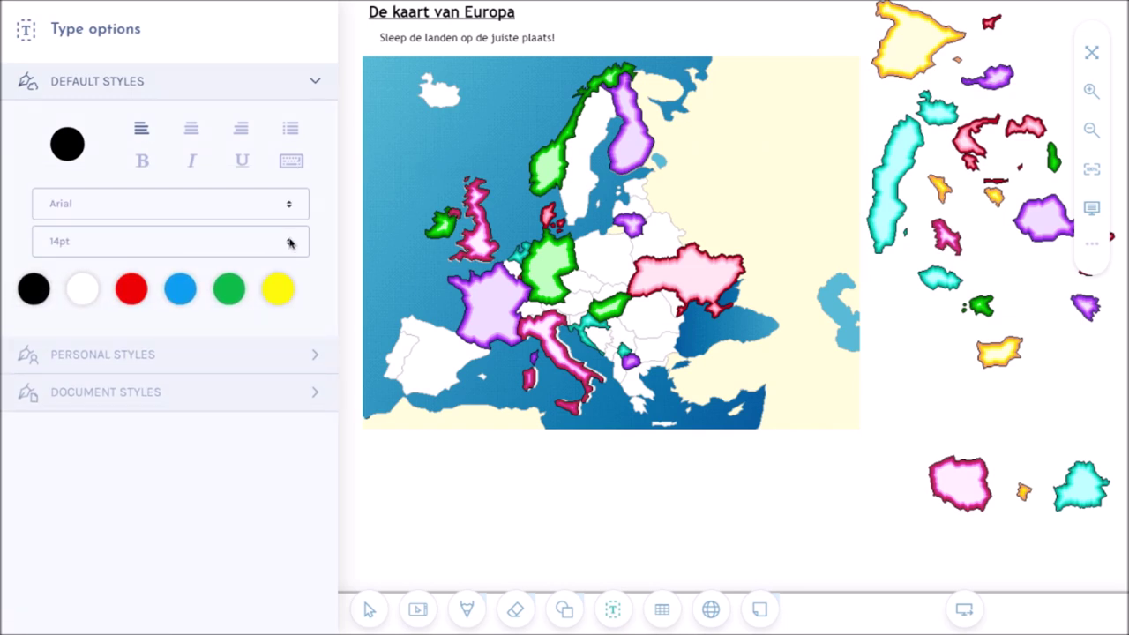
left_click(476, 298)
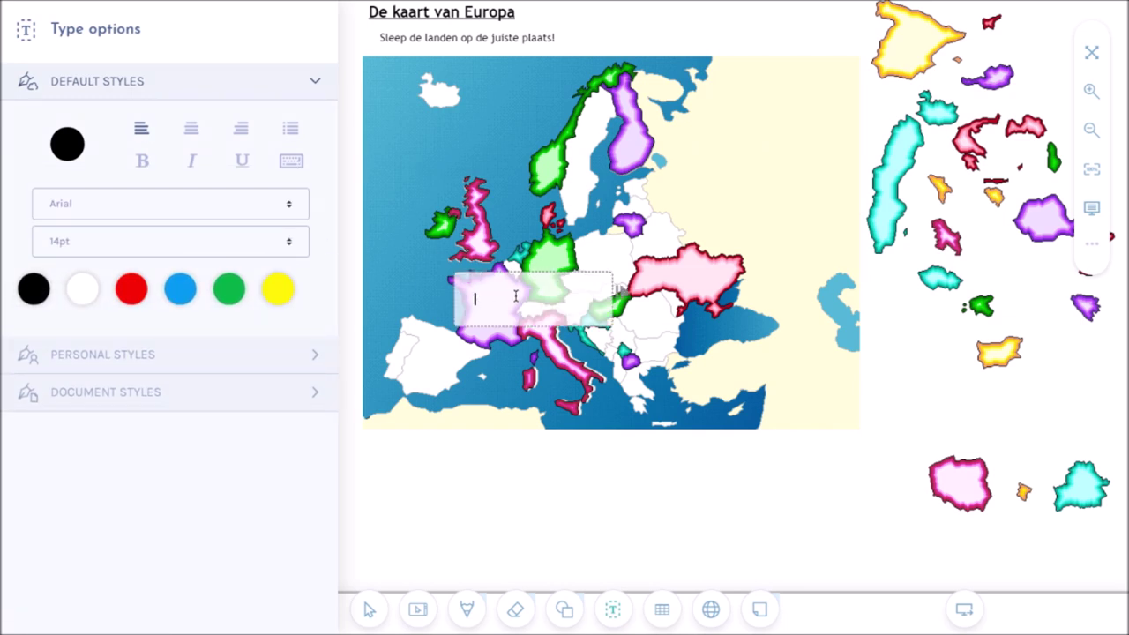
type("Frankrijk")
left_click(368, 609)
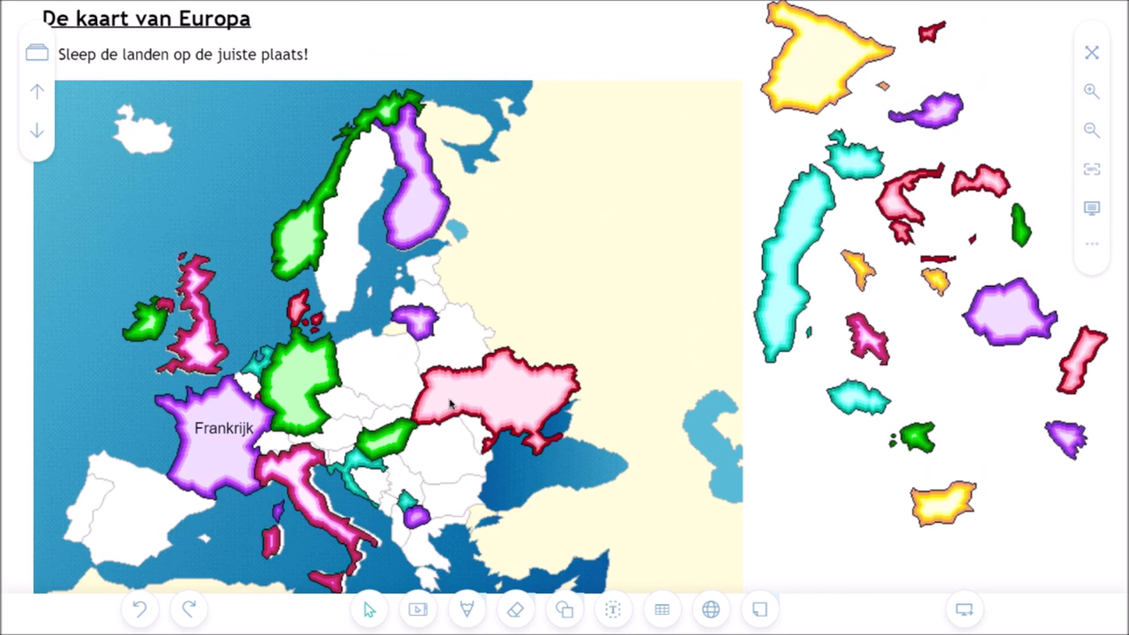
- Place the Spain piece on the map and save the file for later
left_click_drag(825, 53, 141, 498)
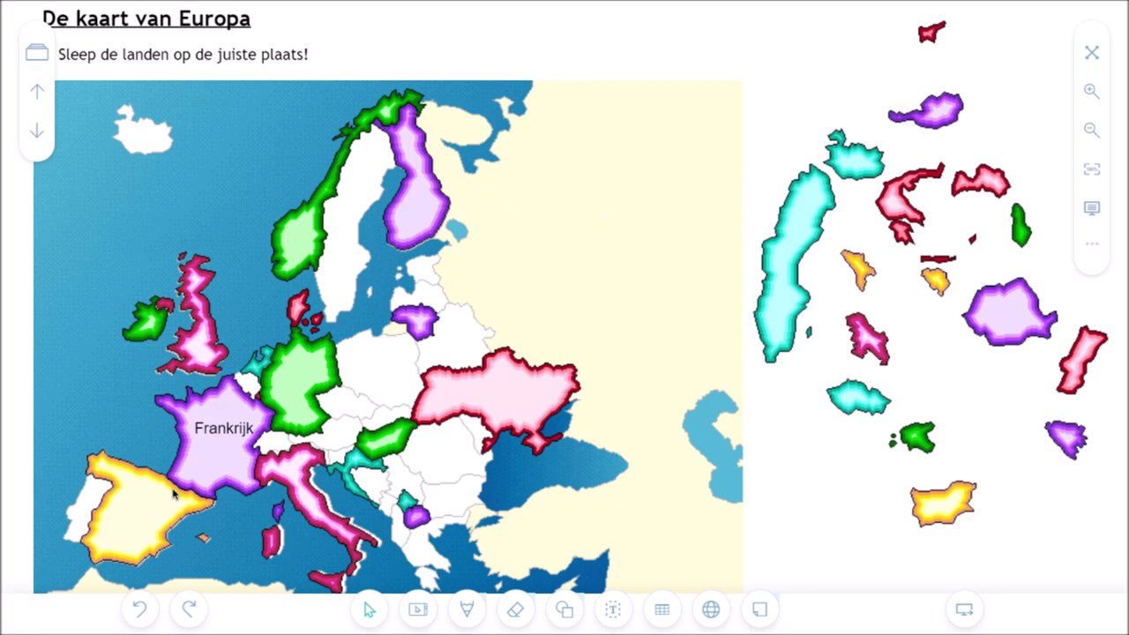
left_click(964, 610)
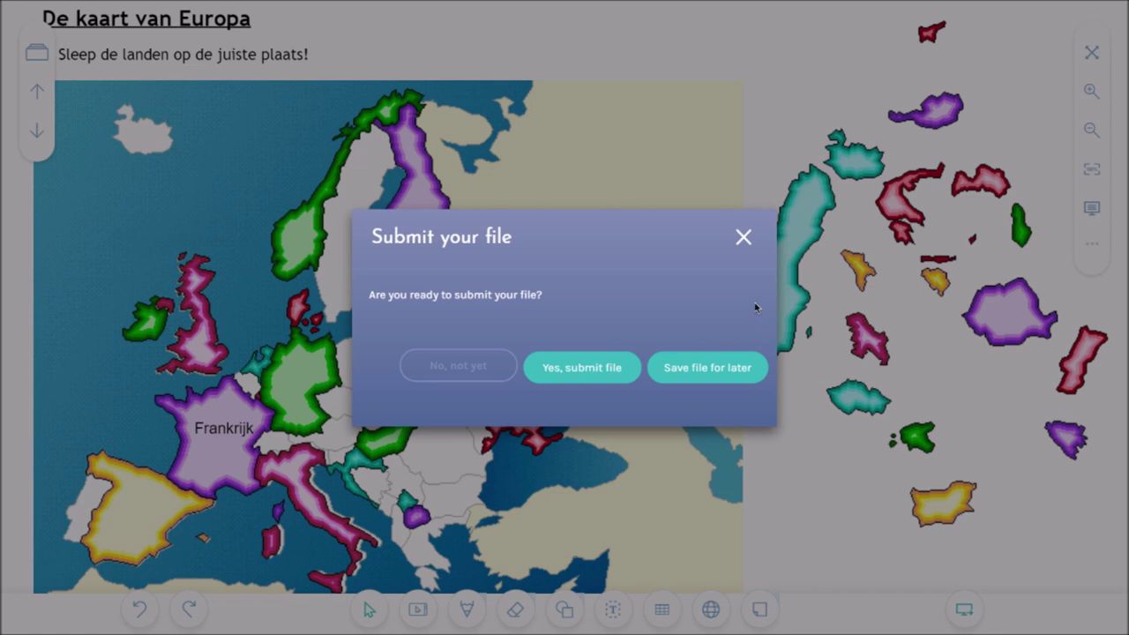
left_click(730, 369)
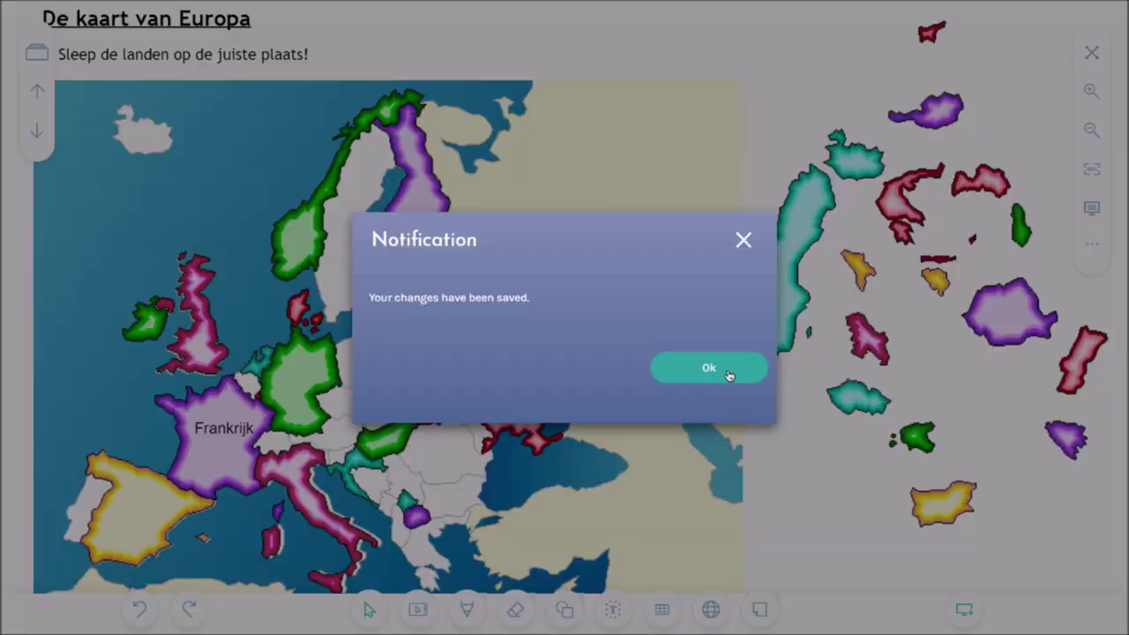
left_click(709, 369)
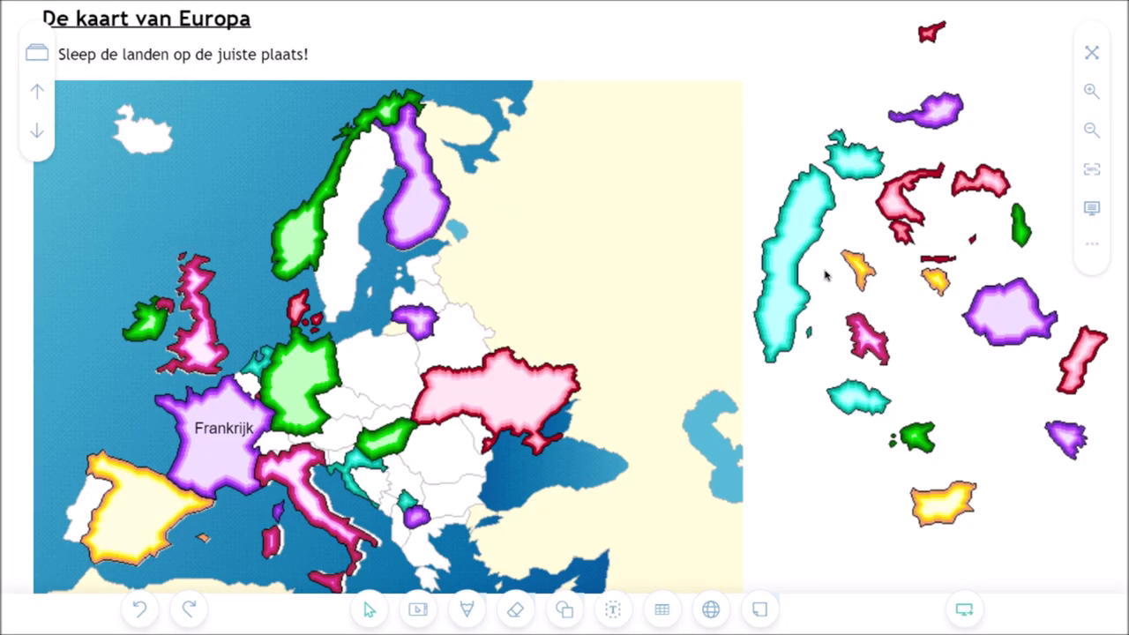
- Exit full screen, close the lesson, and reopen it from the De Europese Unie assignment at the De kaart van Europa page
left_click(1092, 53)
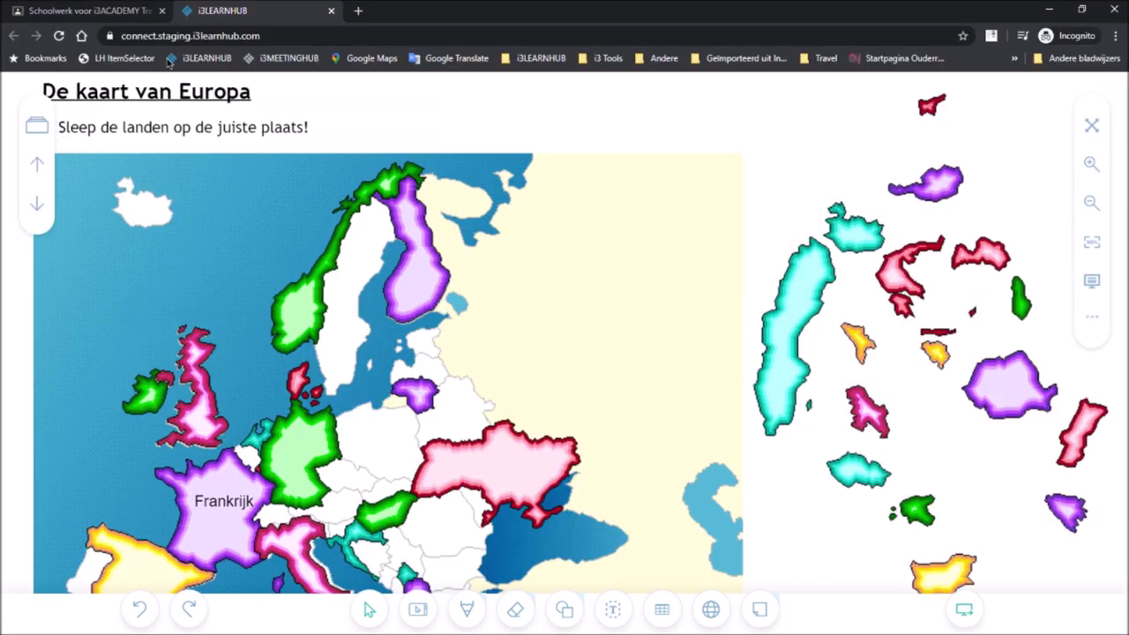
left_click(332, 11)
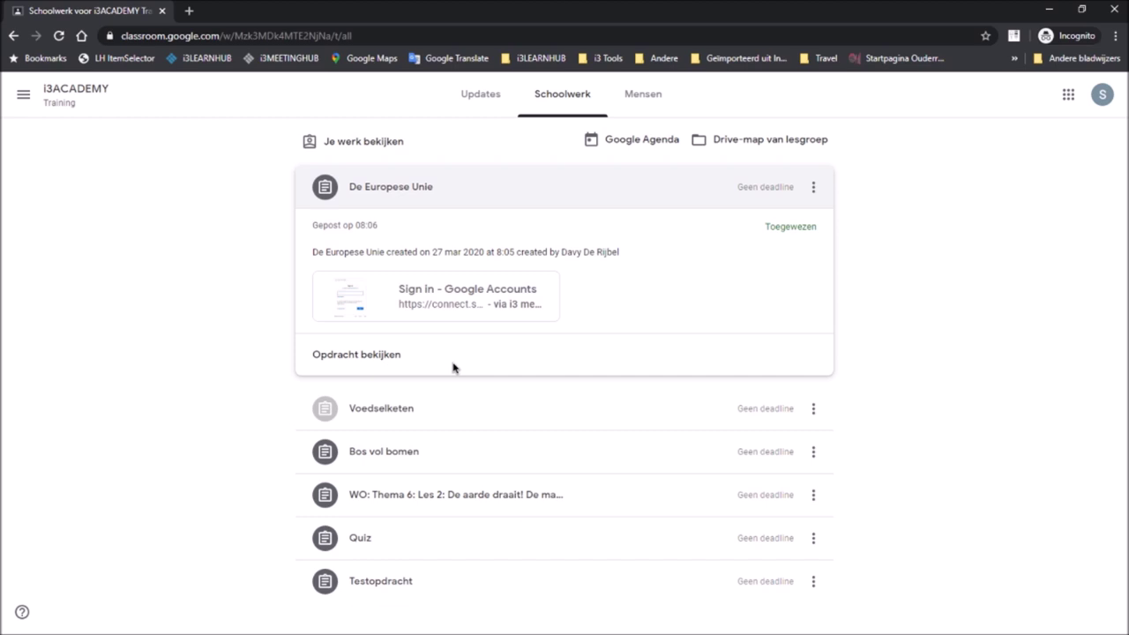
left_click(431, 295)
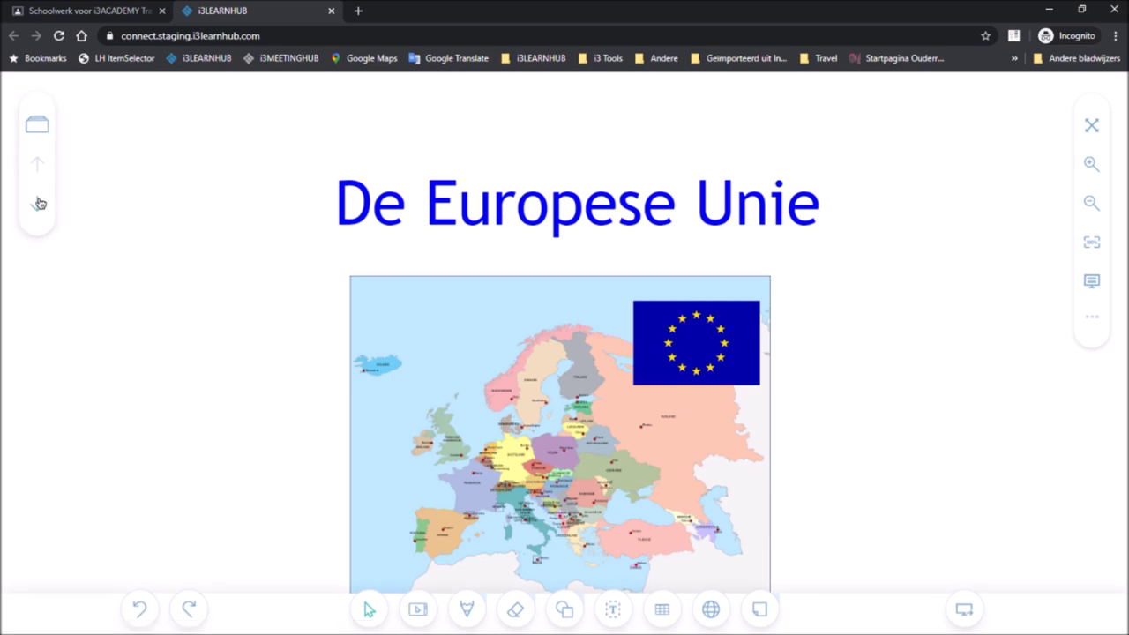
left_click(37, 203)
left_click(39, 203)
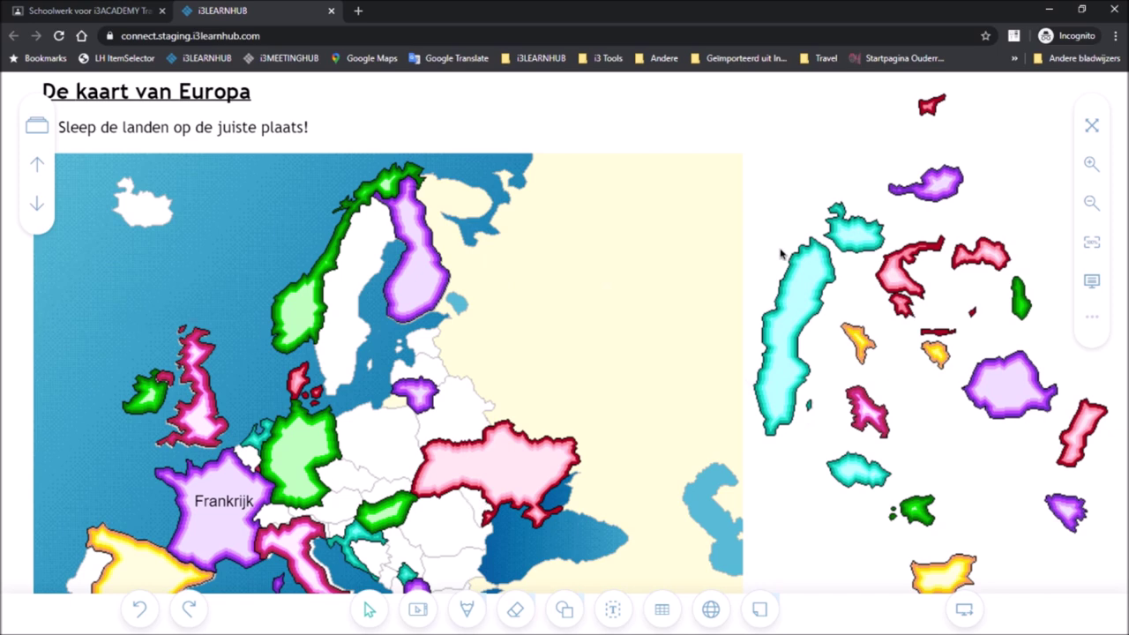
- Place the Sweden and Romania pieces on the map and label Spain with the text "Spanje"
left_click_drag(776, 356, 323, 311)
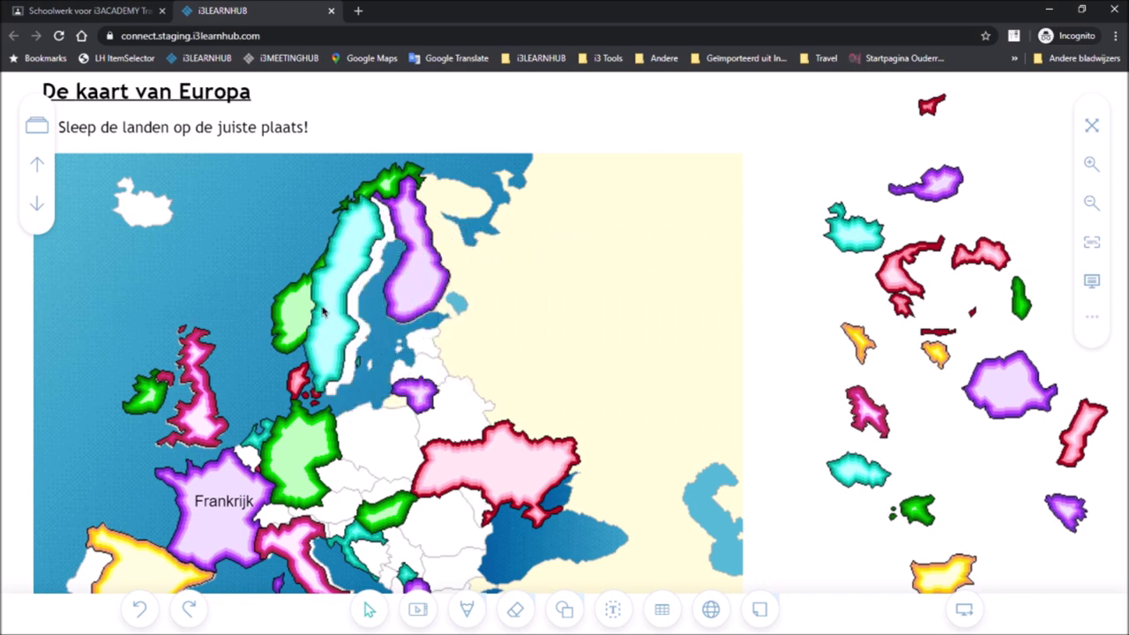
left_click_drag(1003, 395, 437, 532)
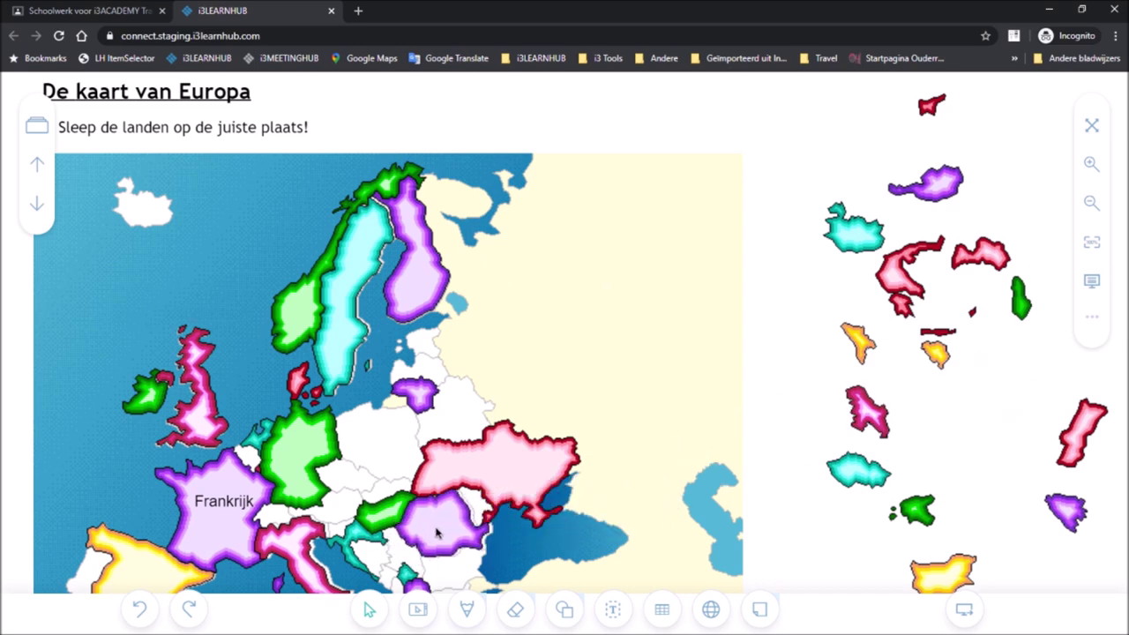
left_click(615, 609)
left_click(422, 433)
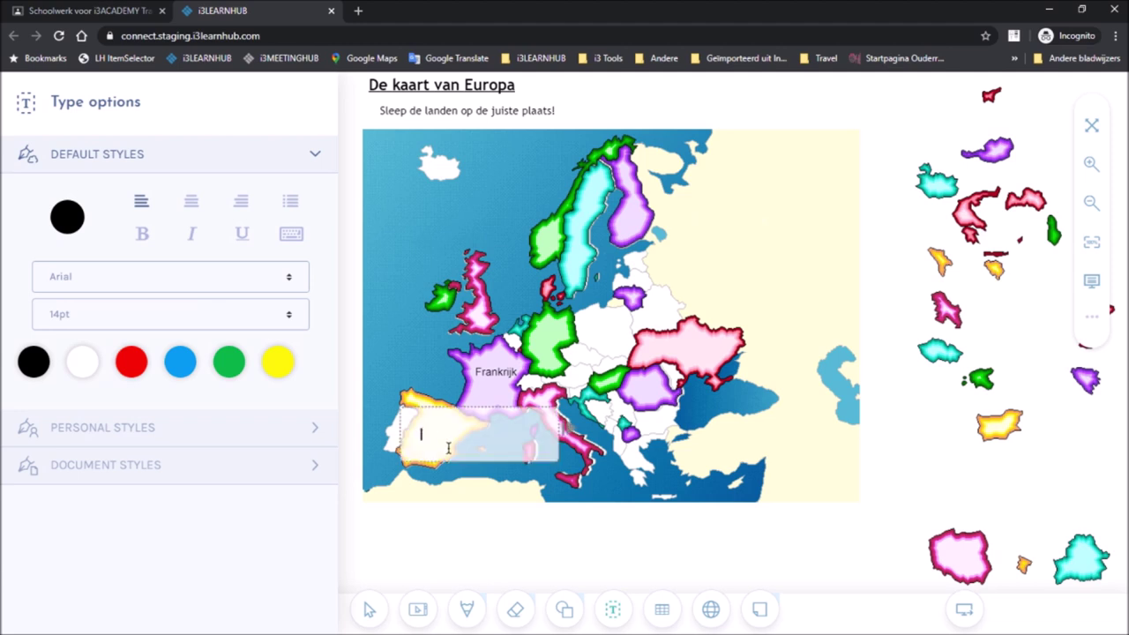
type("Spanje")
left_click(370, 608)
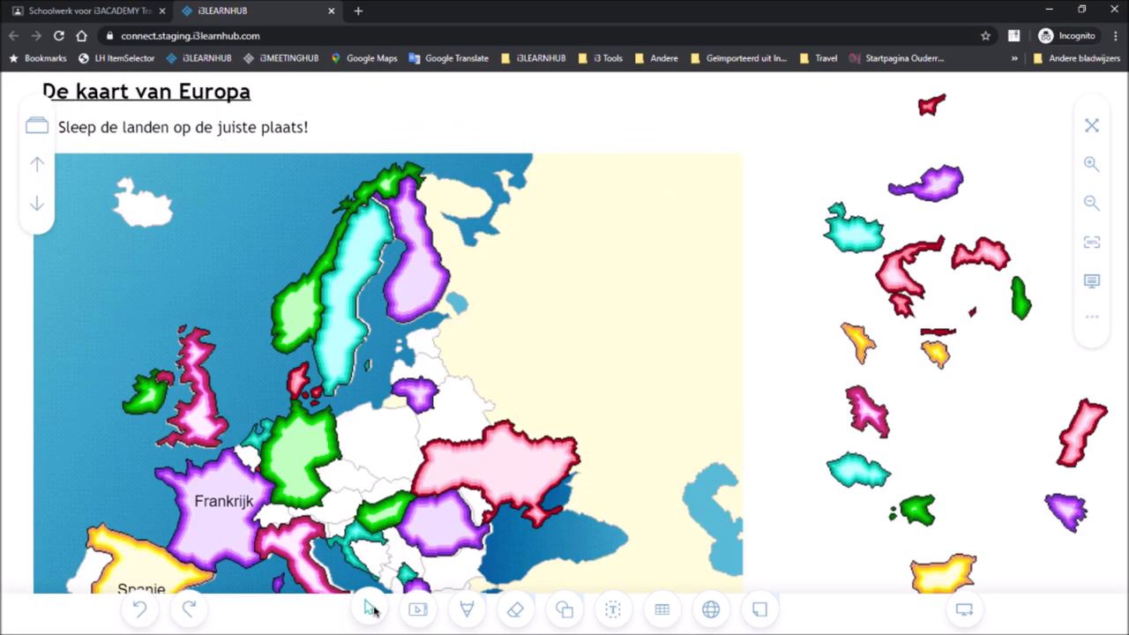
- Submit the finished lesson file to the teacher and close the session
left_click(971, 617)
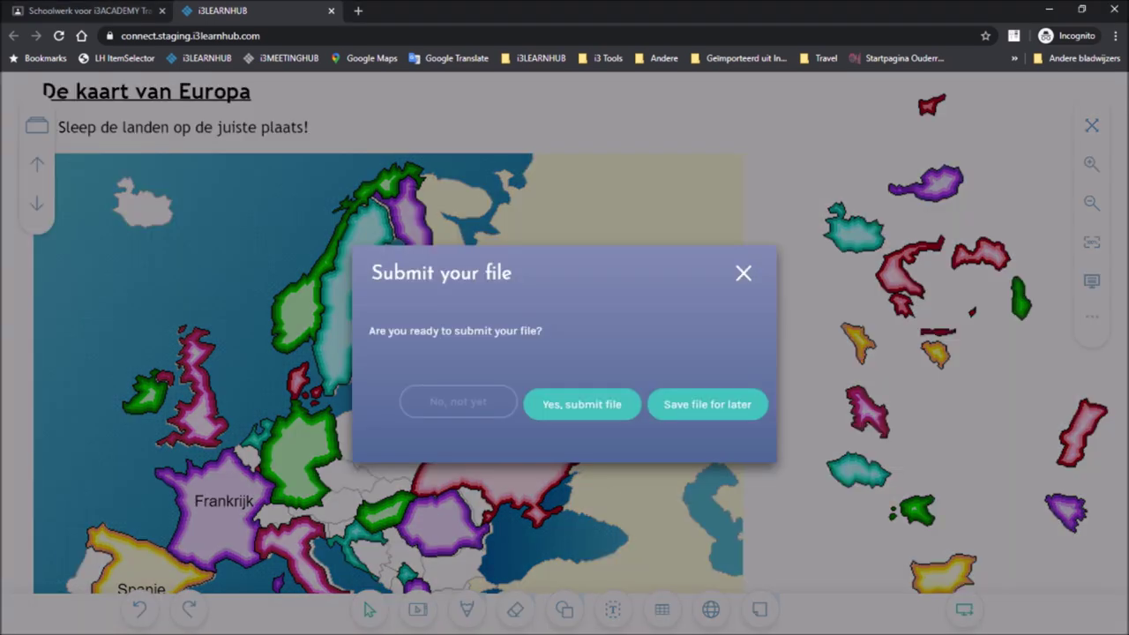
left_click(597, 411)
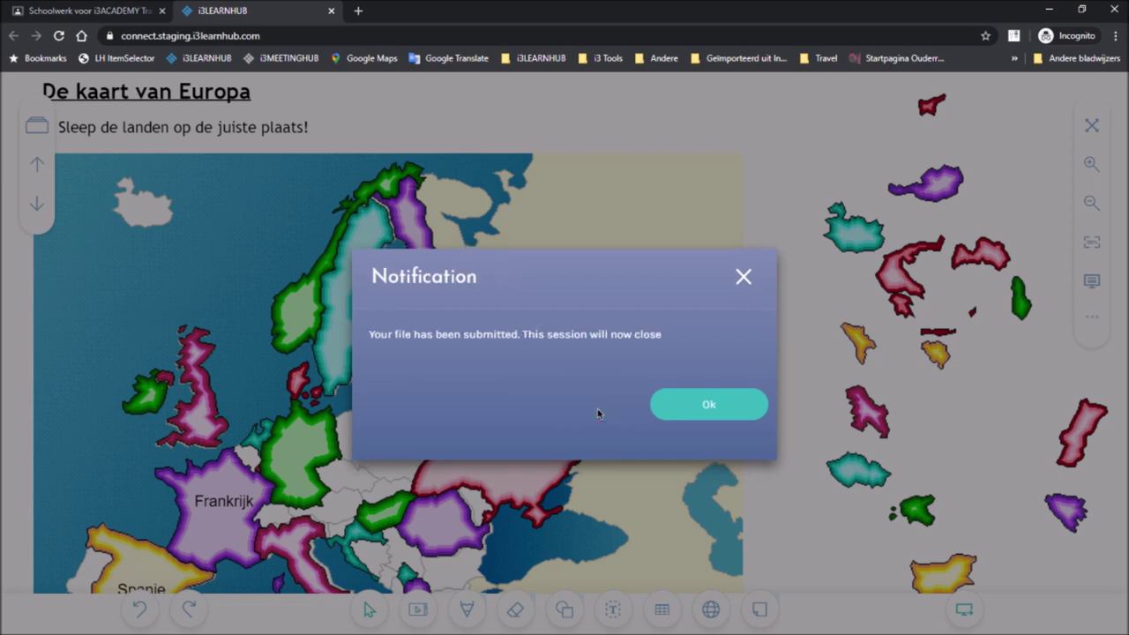
left_click(708, 406)
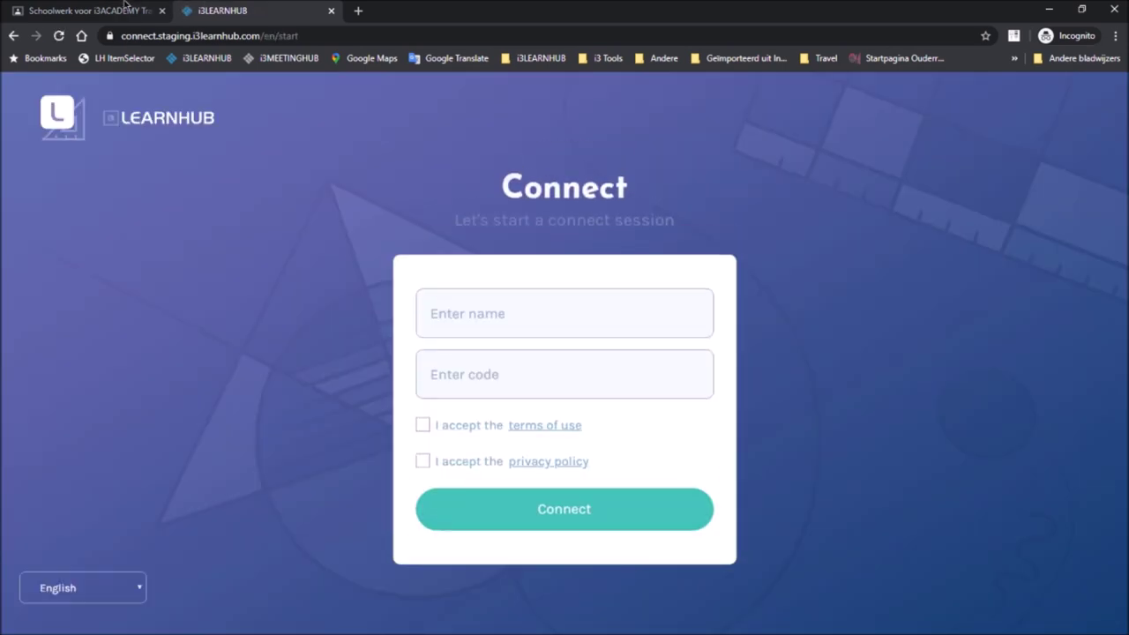
- Switch to Google Classroom and mark the De Europese Unie assignment as done
left_click(115, 11)
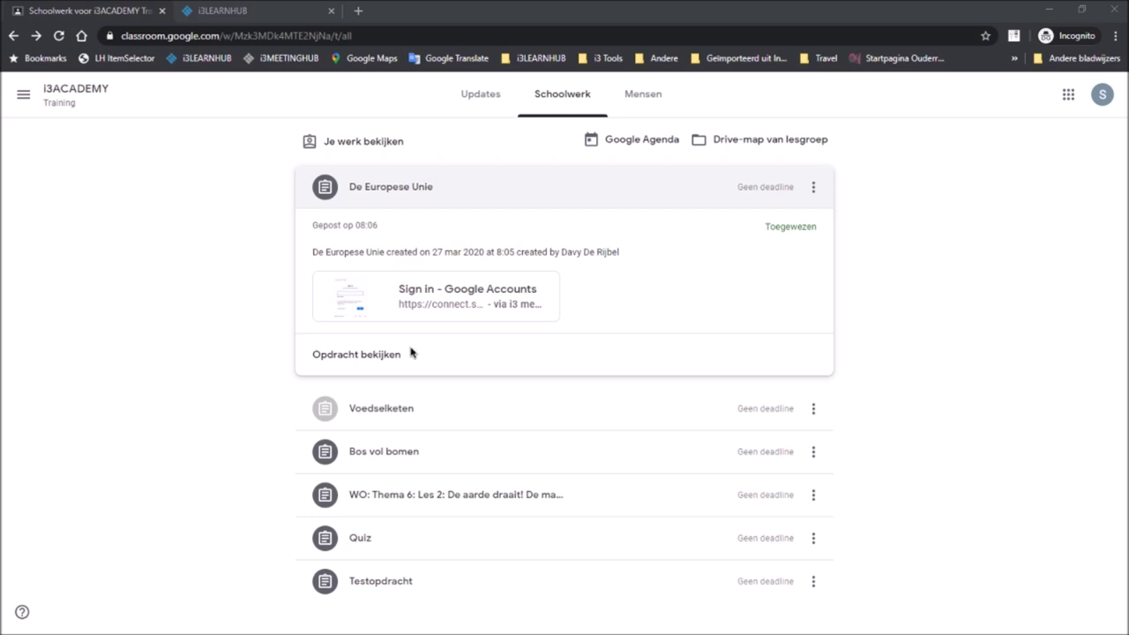
left_click(365, 355)
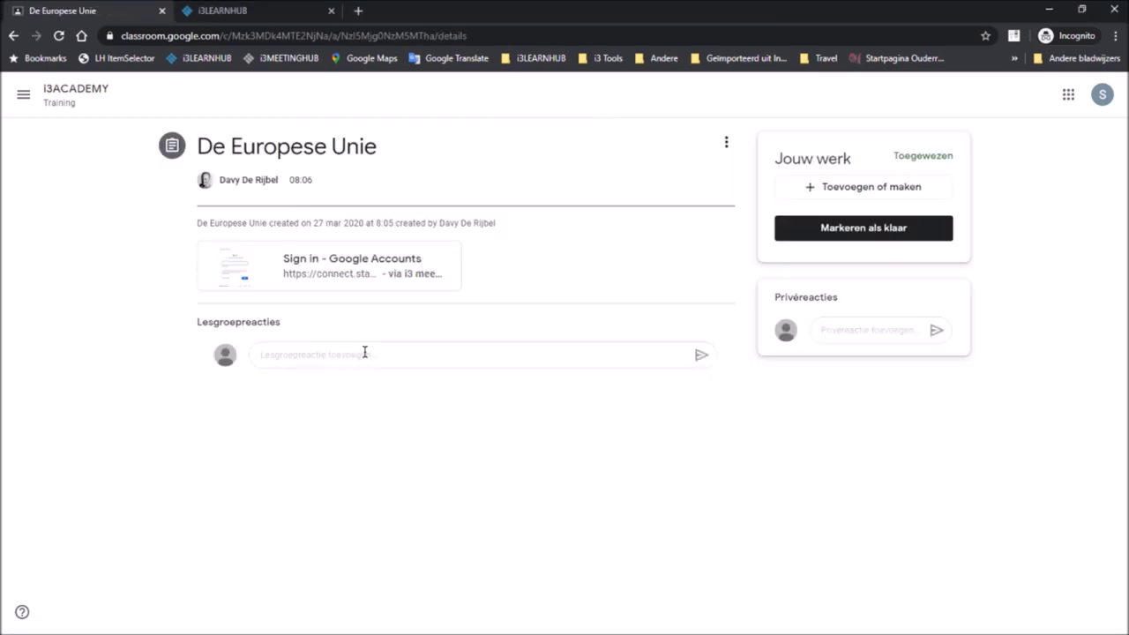
left_click(847, 231)
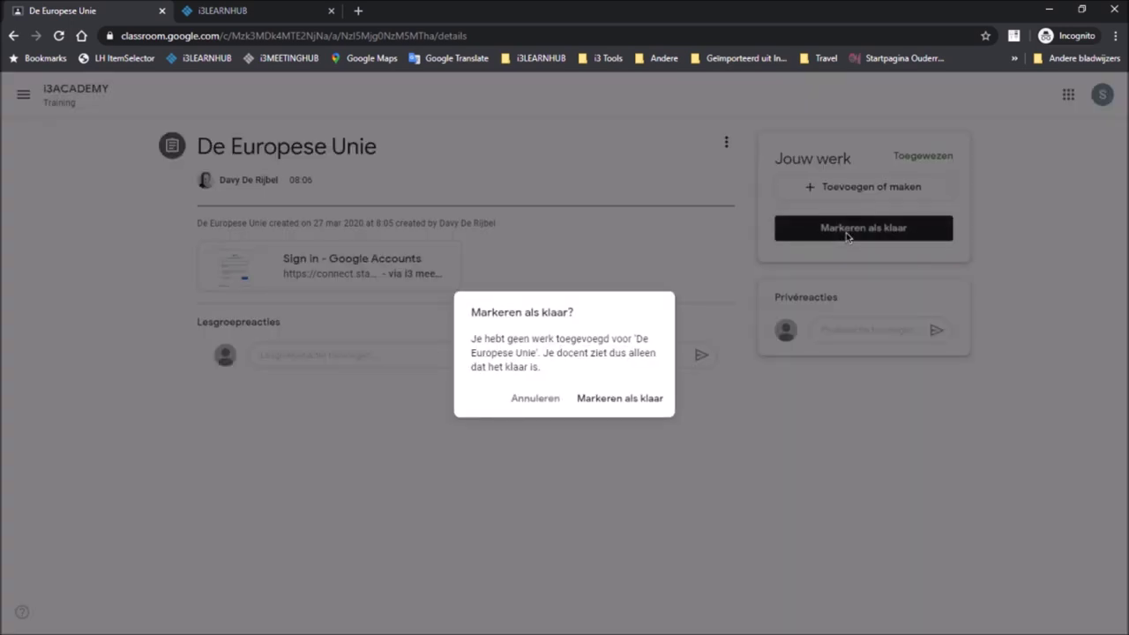
left_click(628, 398)
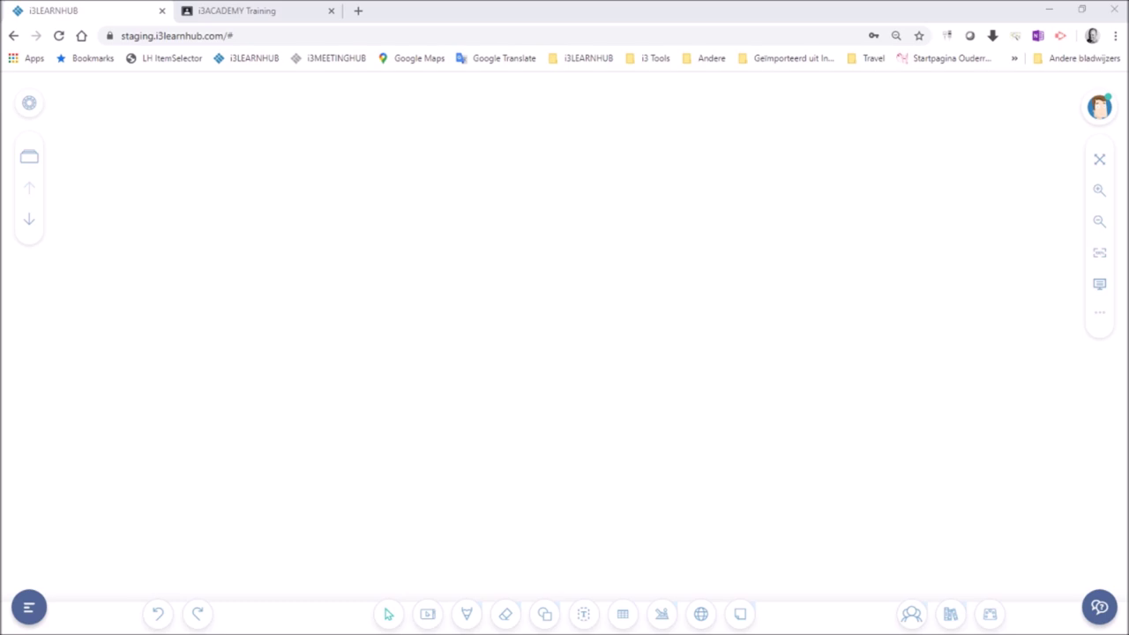
- In the teacher's i3LEARNHUB account, open the shared De Europese Unie lesson and preview the participating student's submitted pages
left_click(1105, 110)
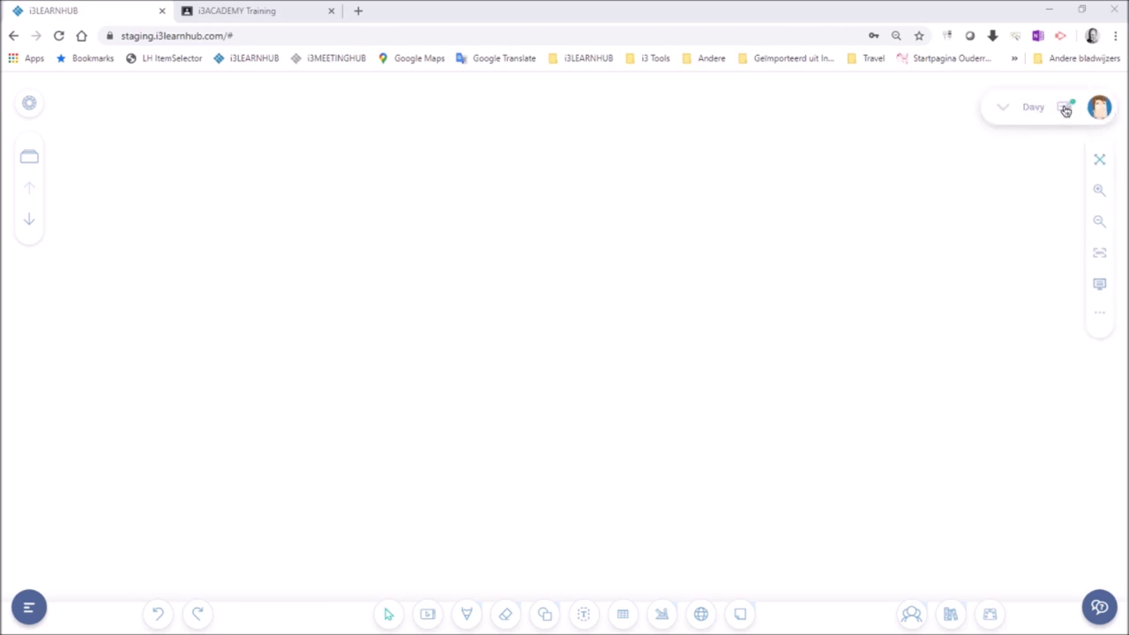
left_click(1065, 110)
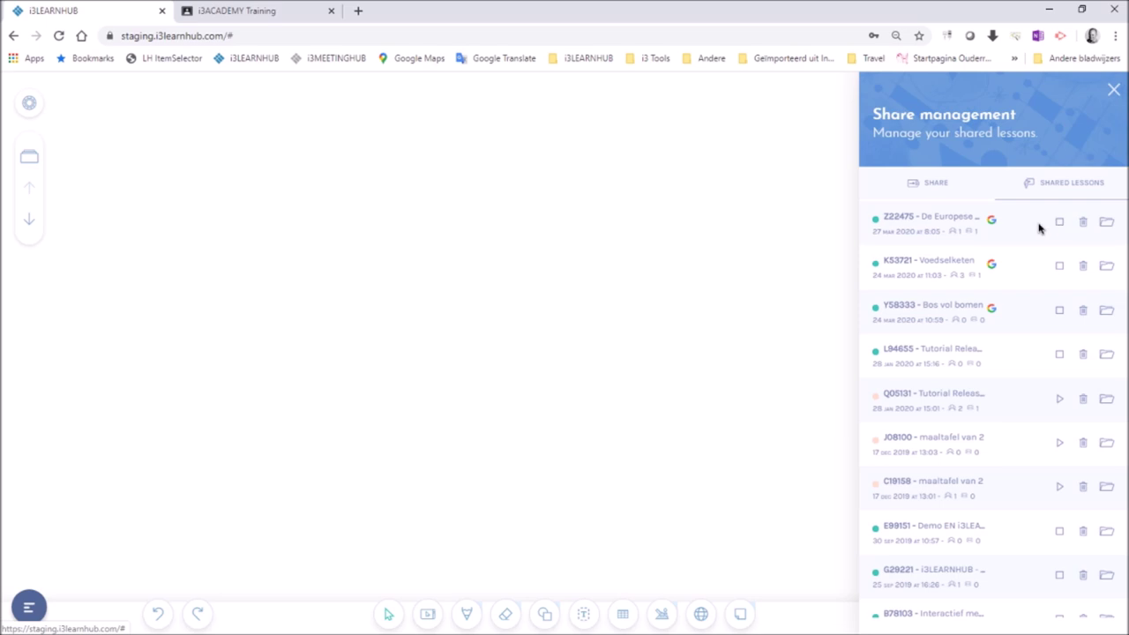
left_click(1104, 226)
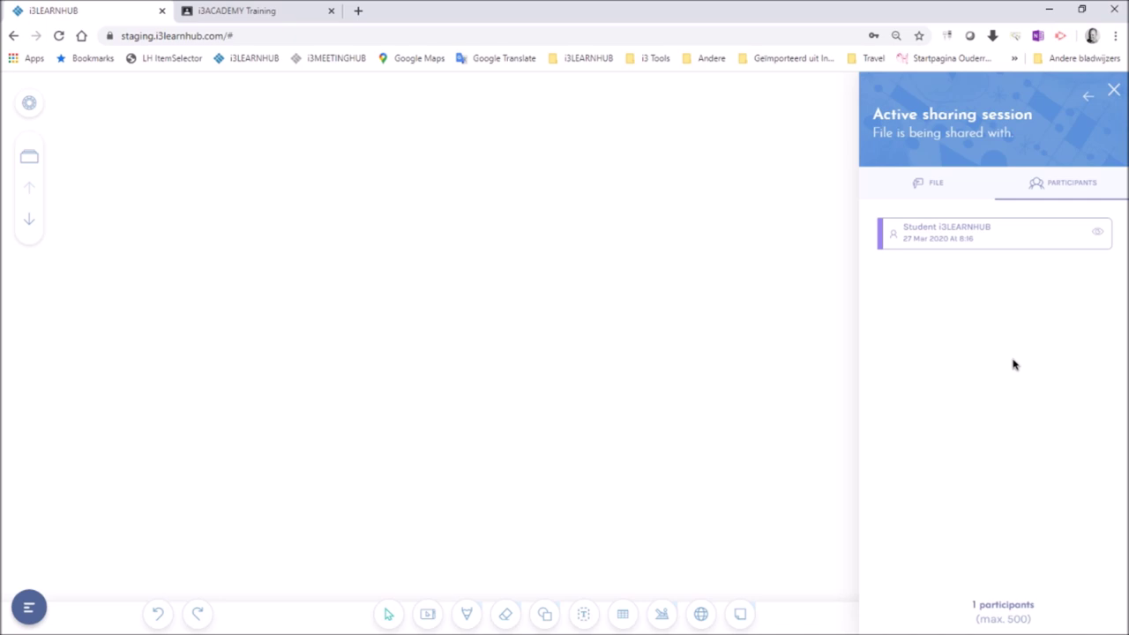
left_click(1098, 233)
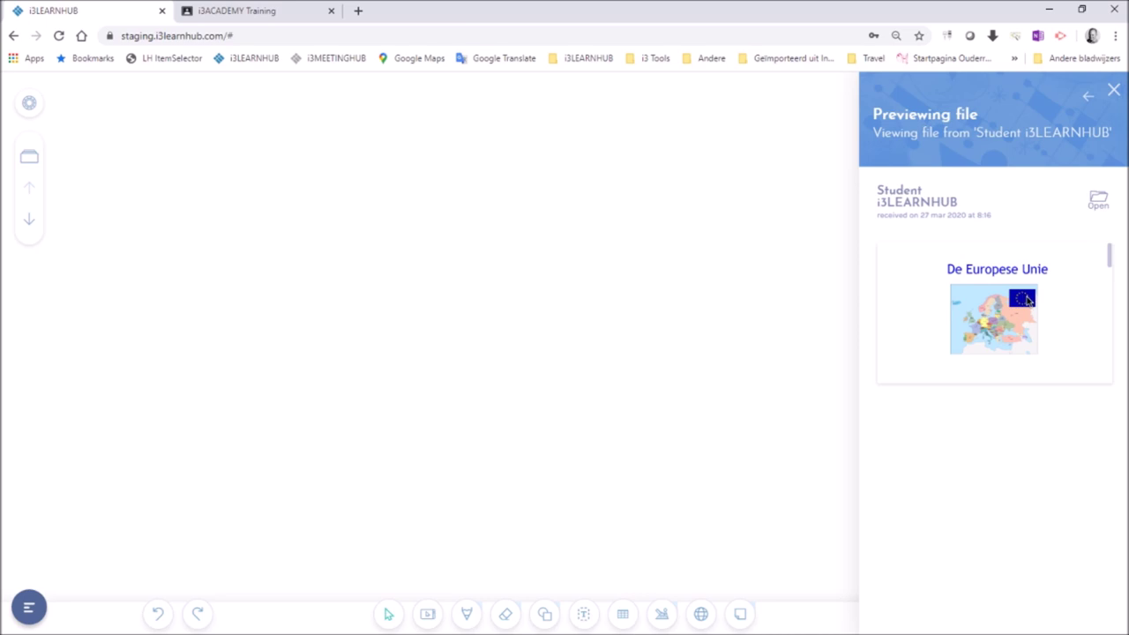
scroll(1030, 300, "down", 5)
scroll(1031, 299, "down", 5)
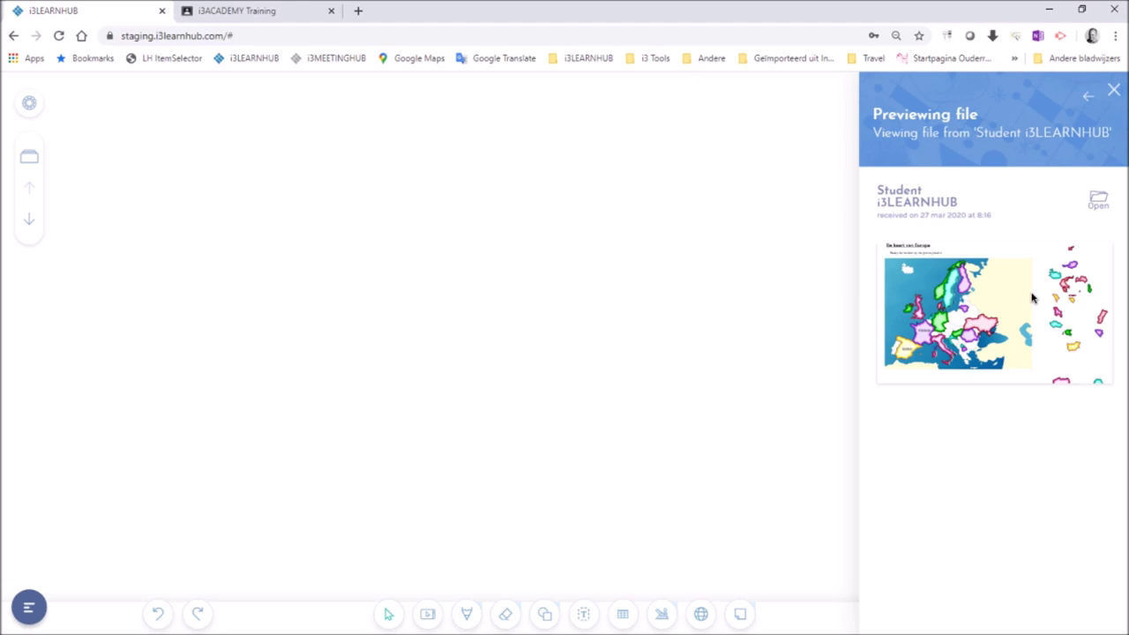
- Open the student's submitted file and examine the map exercise on the De kaart van Europa page
left_click(1098, 200)
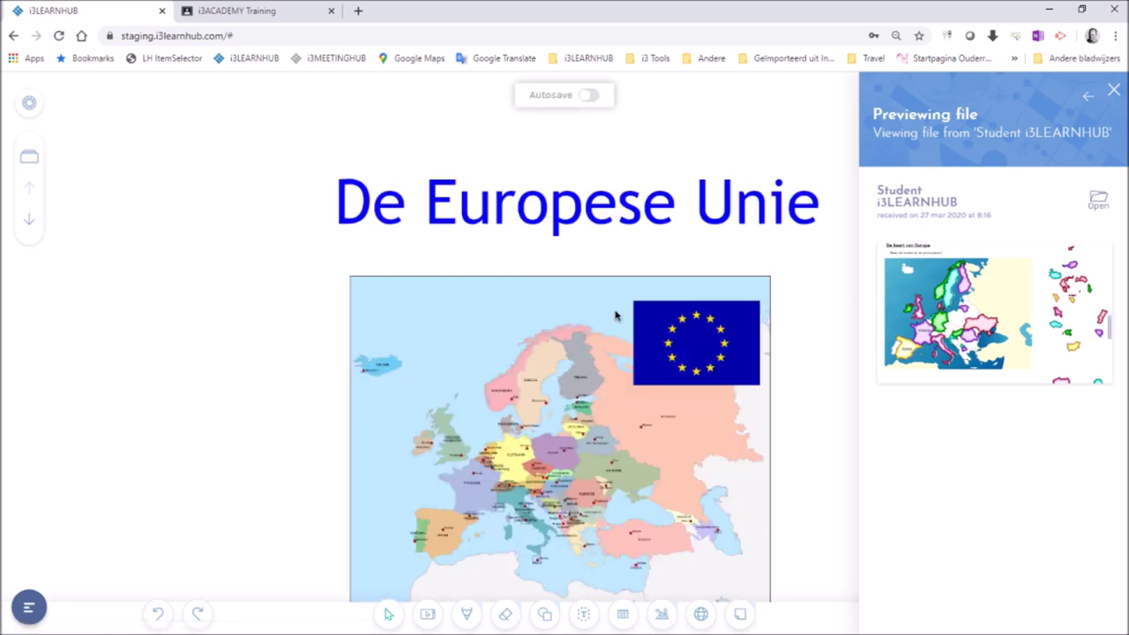
left_click(31, 223)
left_click(31, 223)
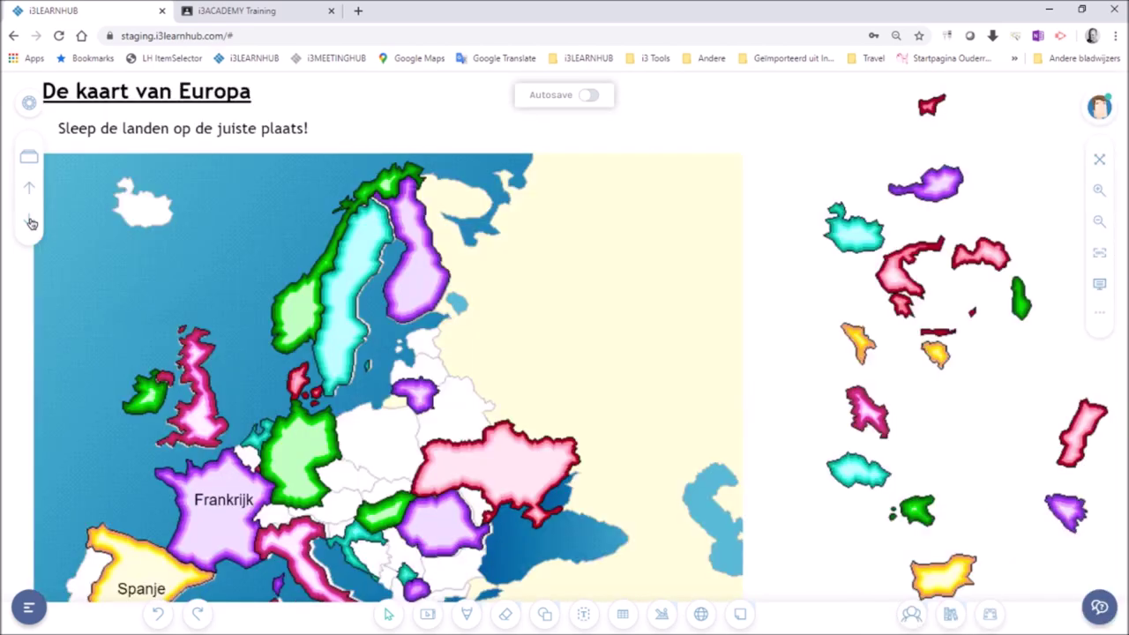
scroll(409, 380, "down", 2)
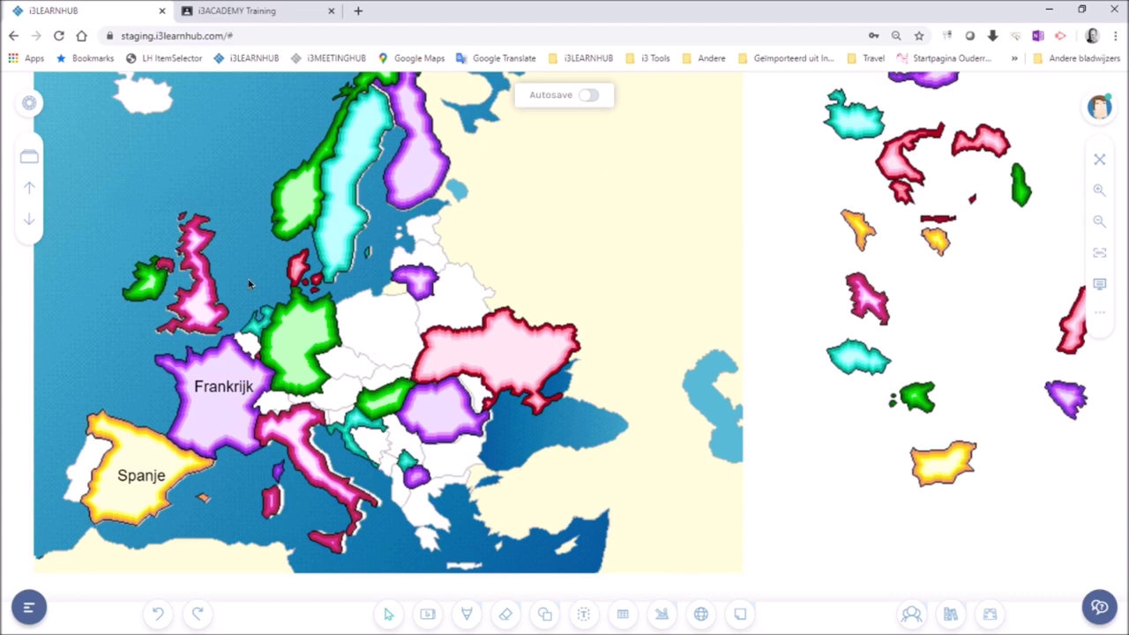
- Switch to the teacher's Google Classroom and open the handed-in student work for the De Europese Unie assignment
left_click(280, 11)
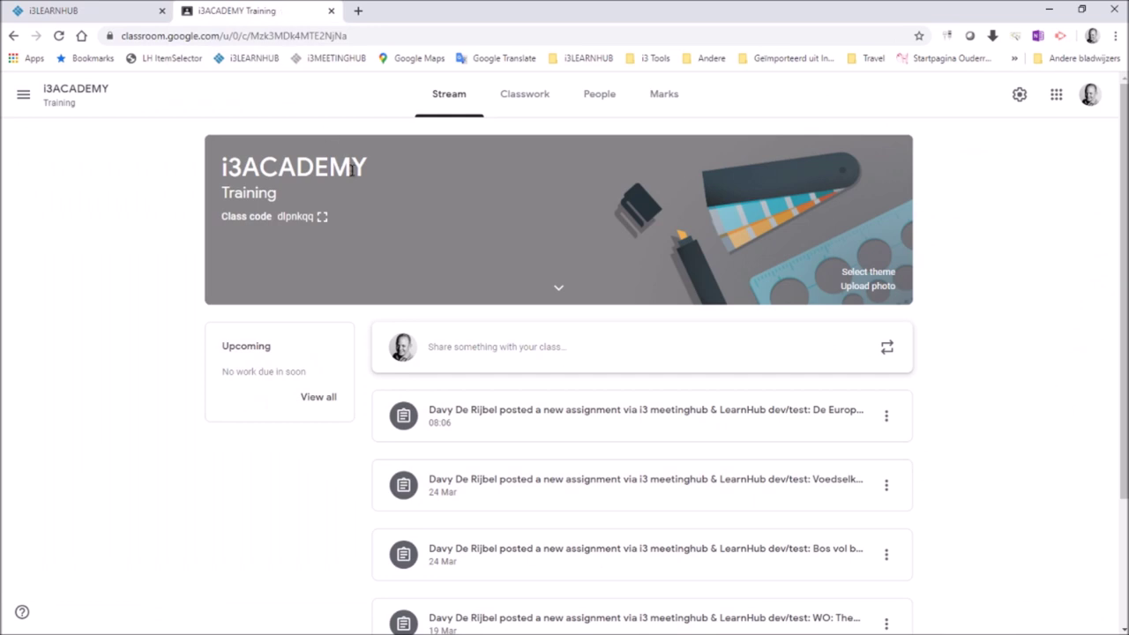
left_click(526, 95)
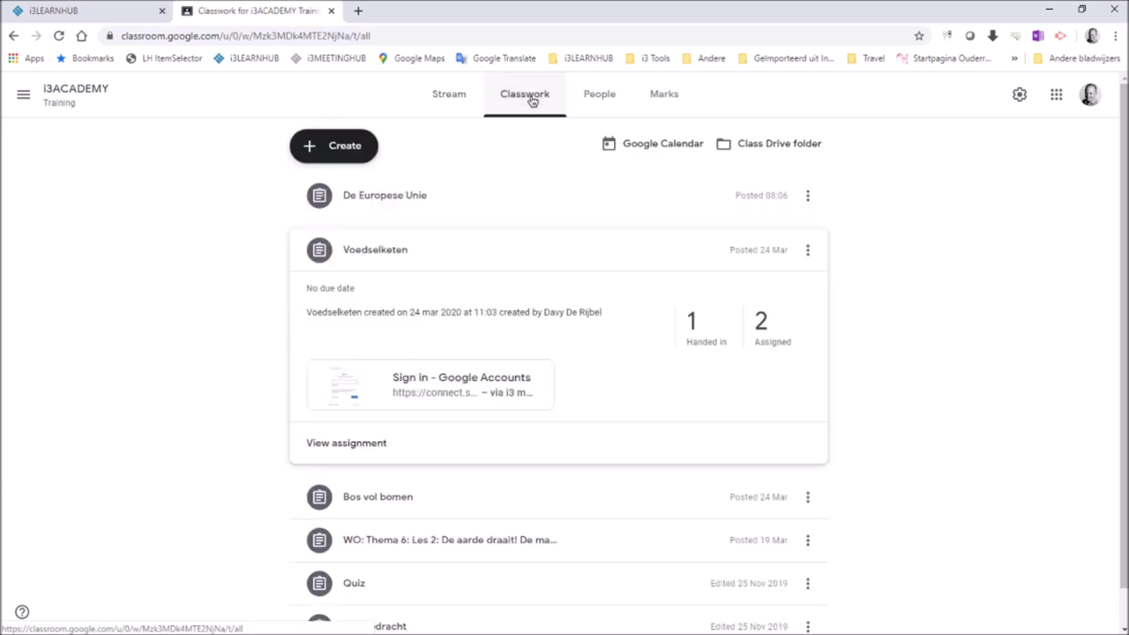
left_click(708, 330)
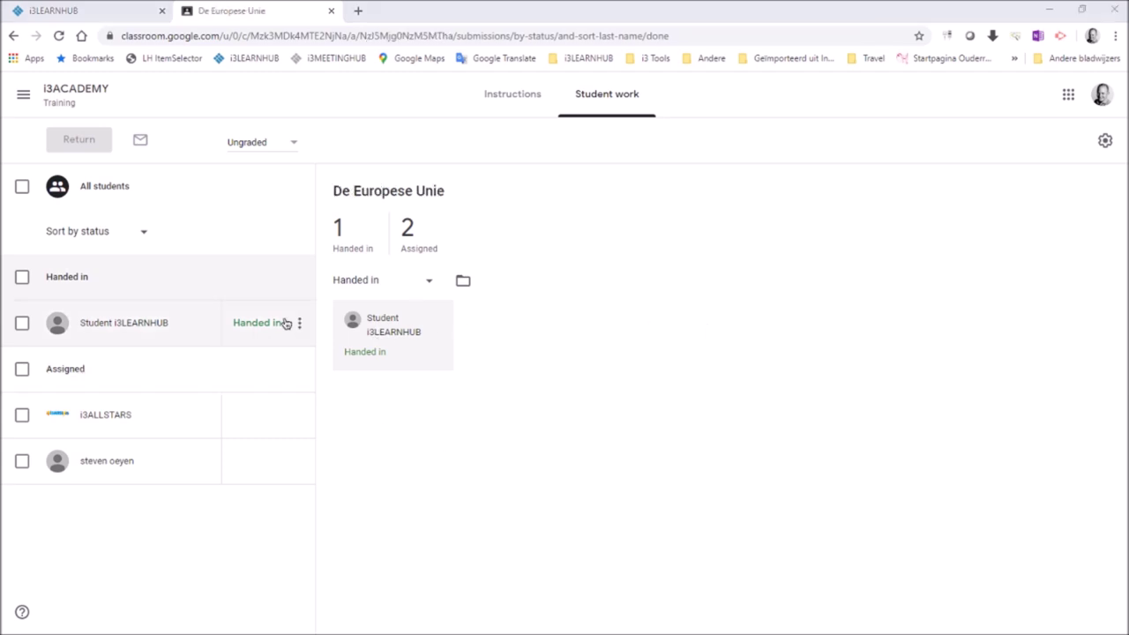
- Return the handed-in work to the student with the private comment "Knap werk!"
left_click(299, 325)
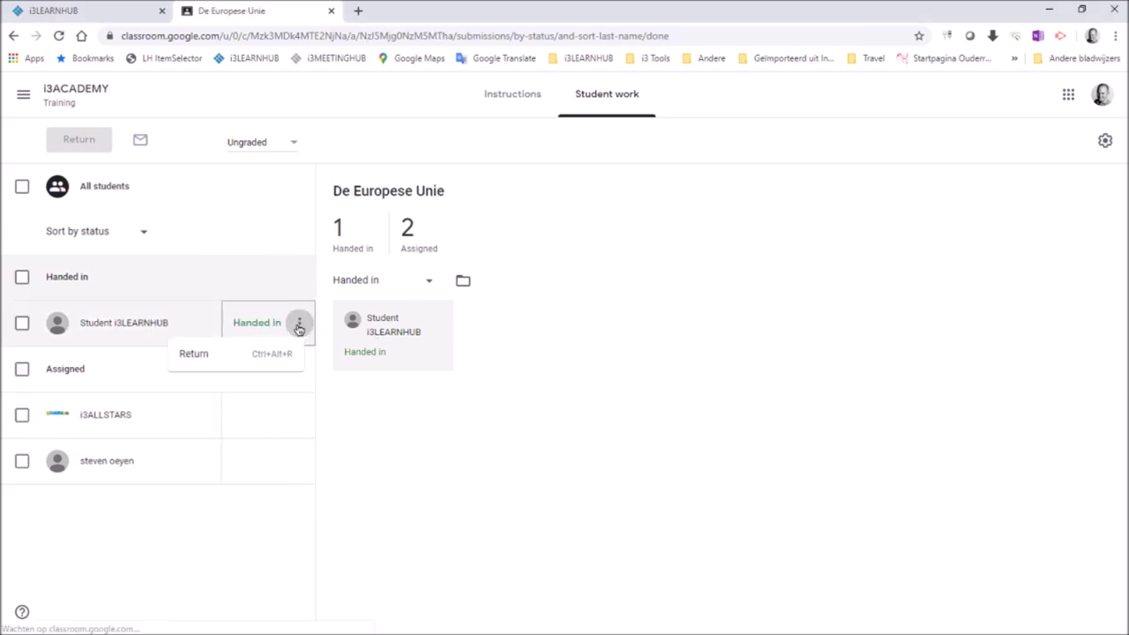
left_click(185, 356)
left_click(469, 385)
type("K")
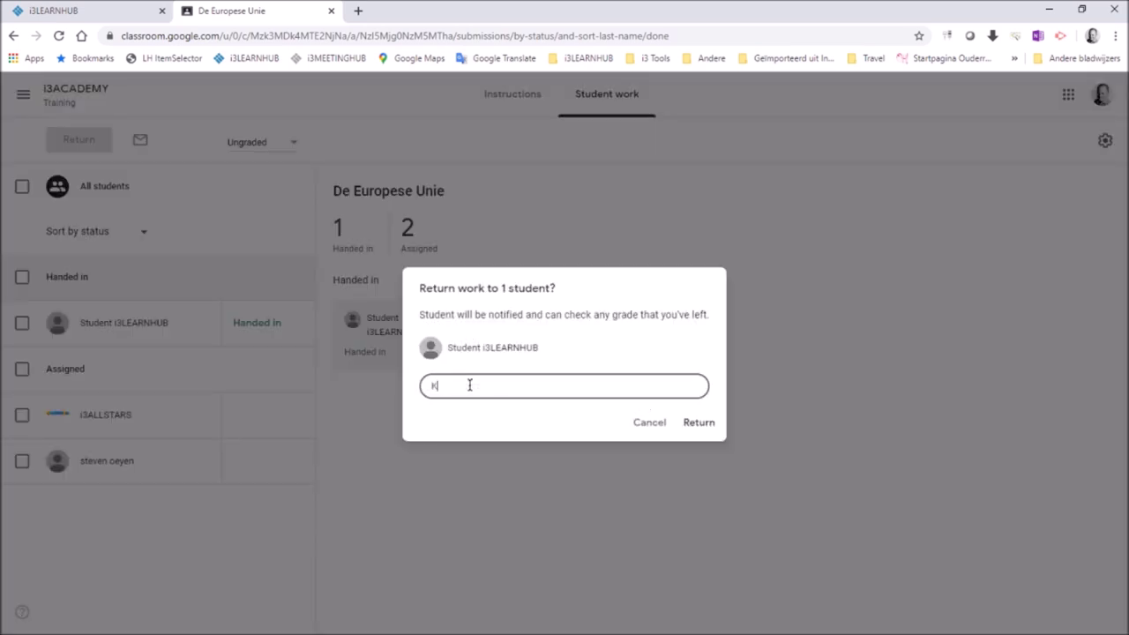
type("nap werk!")
left_click(699, 424)
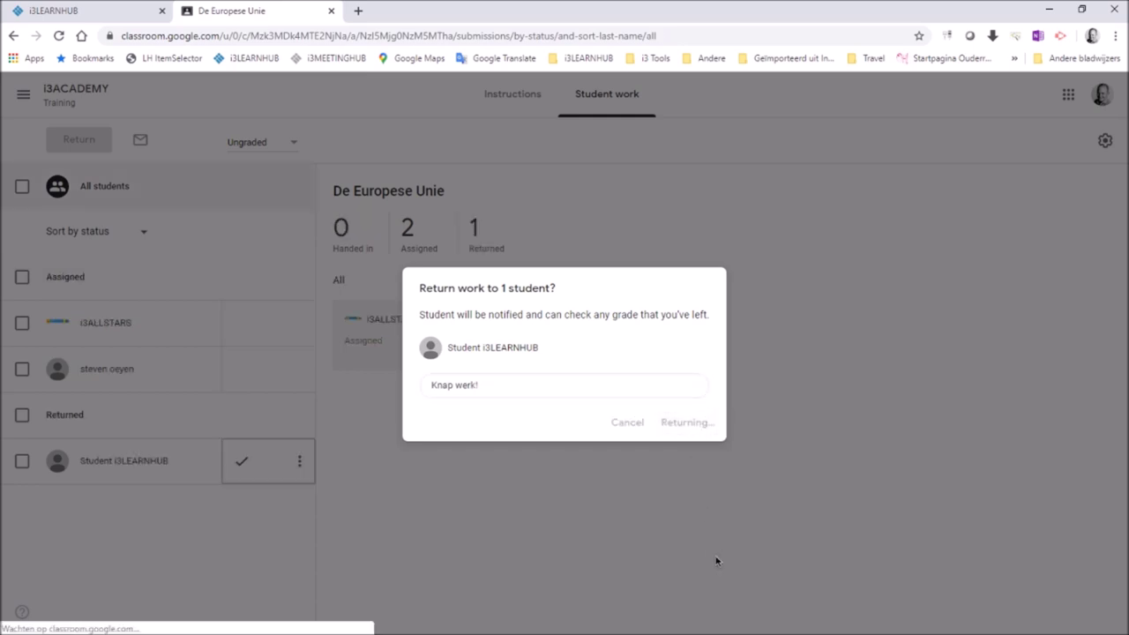